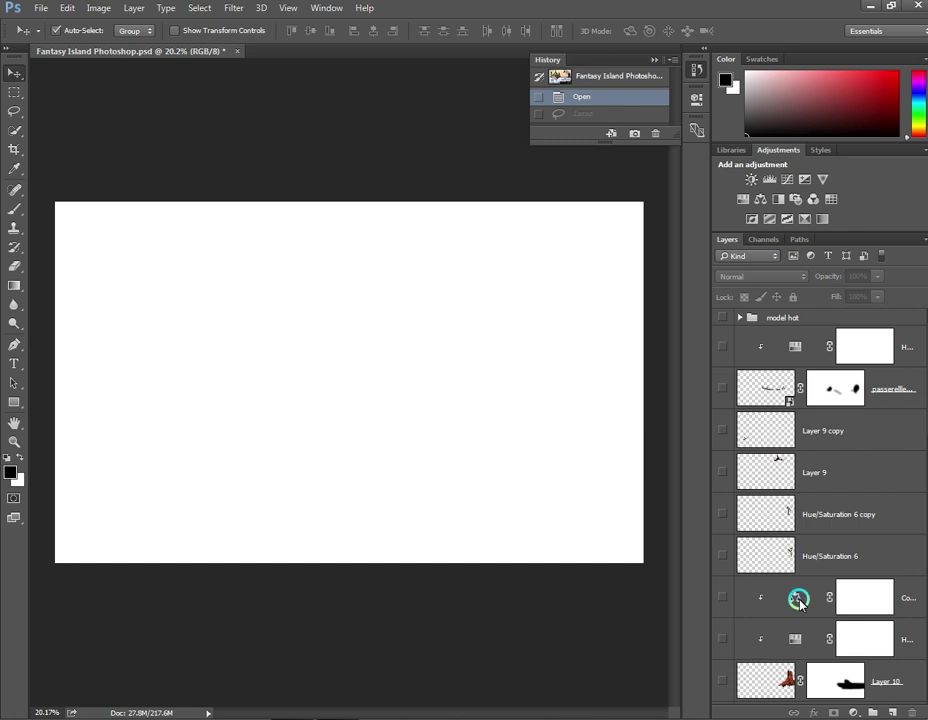
Step: Show Layer 2 copy 2 so the grassy rock island slab appears on the white canvas
scroll(884, 578, "down", 2)
scroll(884, 690, "down", 2)
scroll(882, 645, "down", 5)
scroll(882, 645, "down", 4)
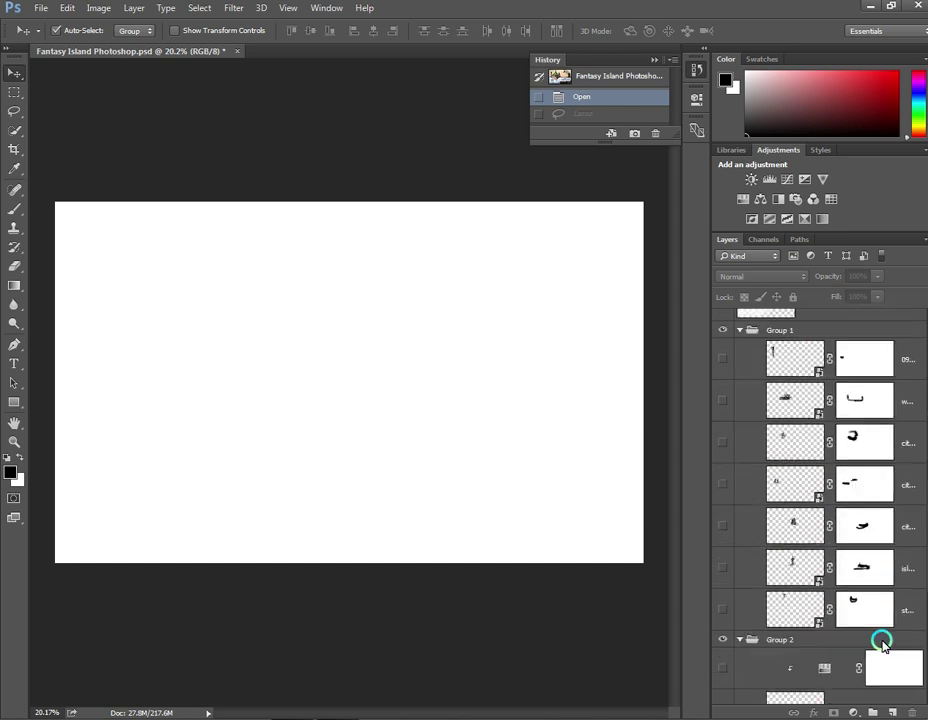
scroll(882, 645, "down", 4)
scroll(882, 645, "down", 4)
scroll(883, 640, "up", 1)
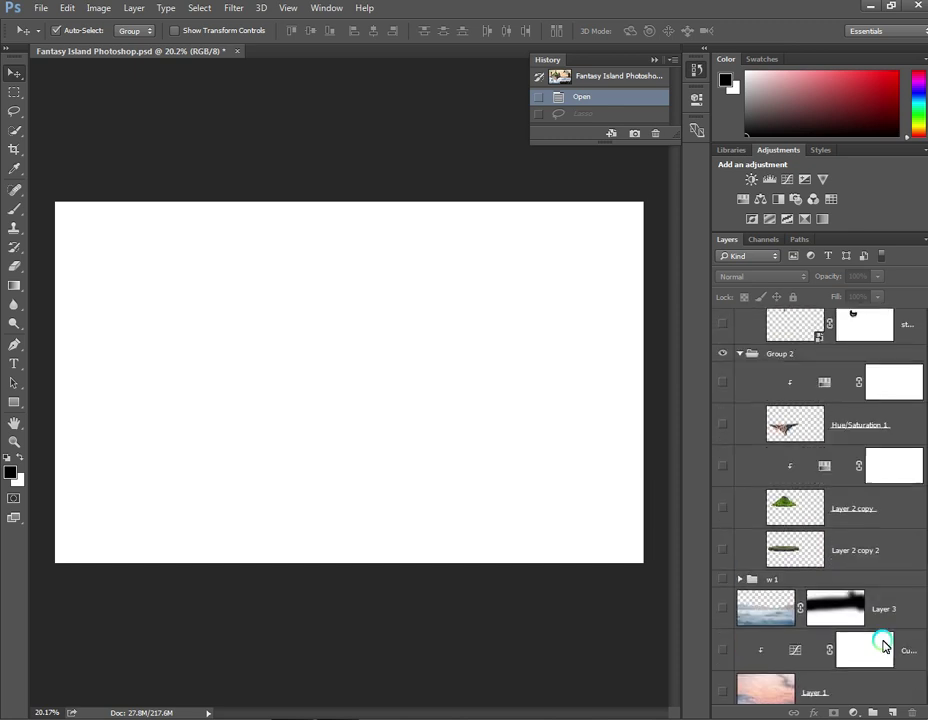
scroll(884, 645, "up", 1)
left_click(720, 584)
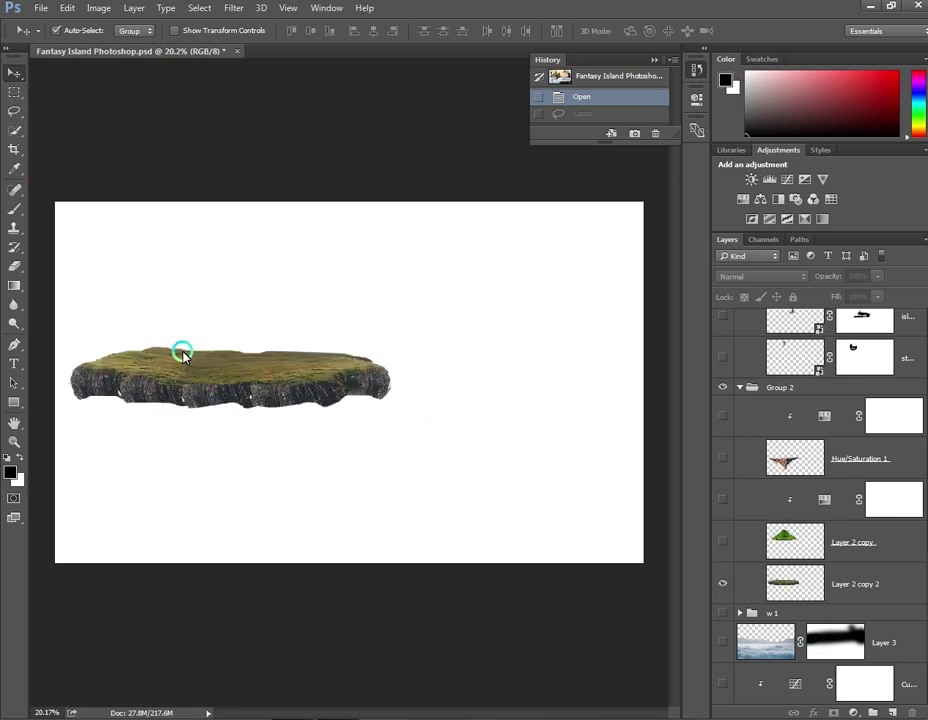
Step: Select the Group 2 island with the Move tool and nudge it slightly upward
left_click(197, 383)
left_click_drag(197, 383, 201, 386)
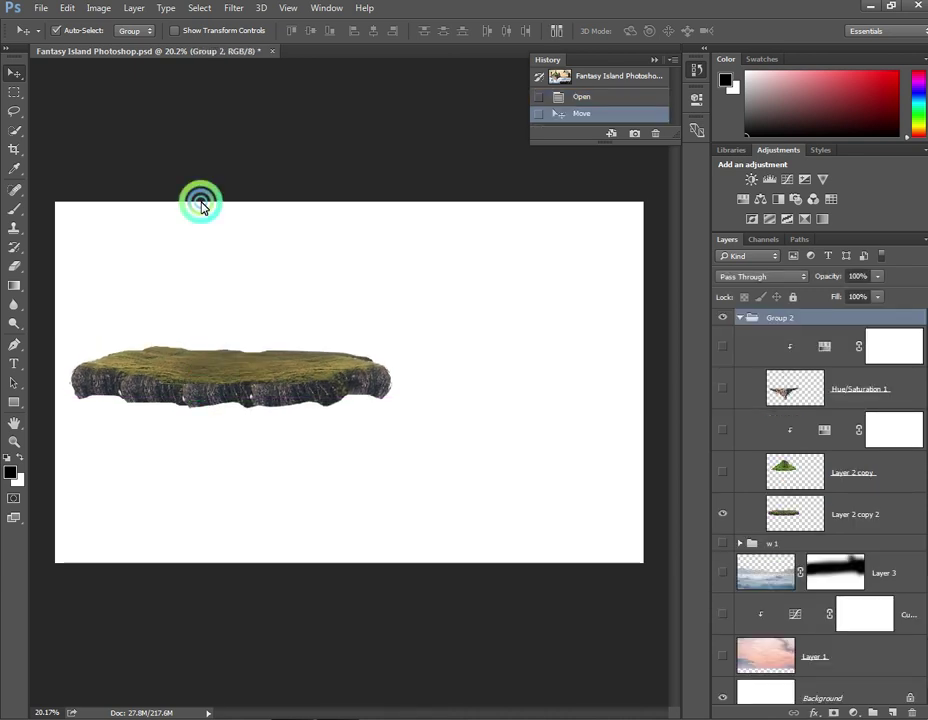
left_click(177, 30)
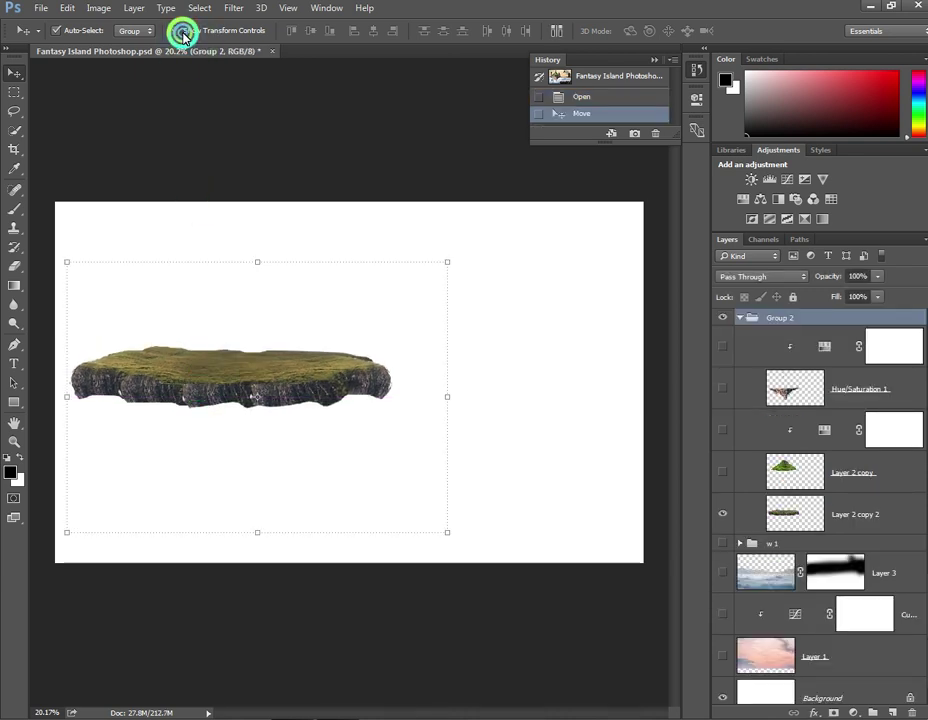
Step: Show the forested mountain peak, the rocky underside and the Hue/Saturation 2 correction
left_click(724, 471)
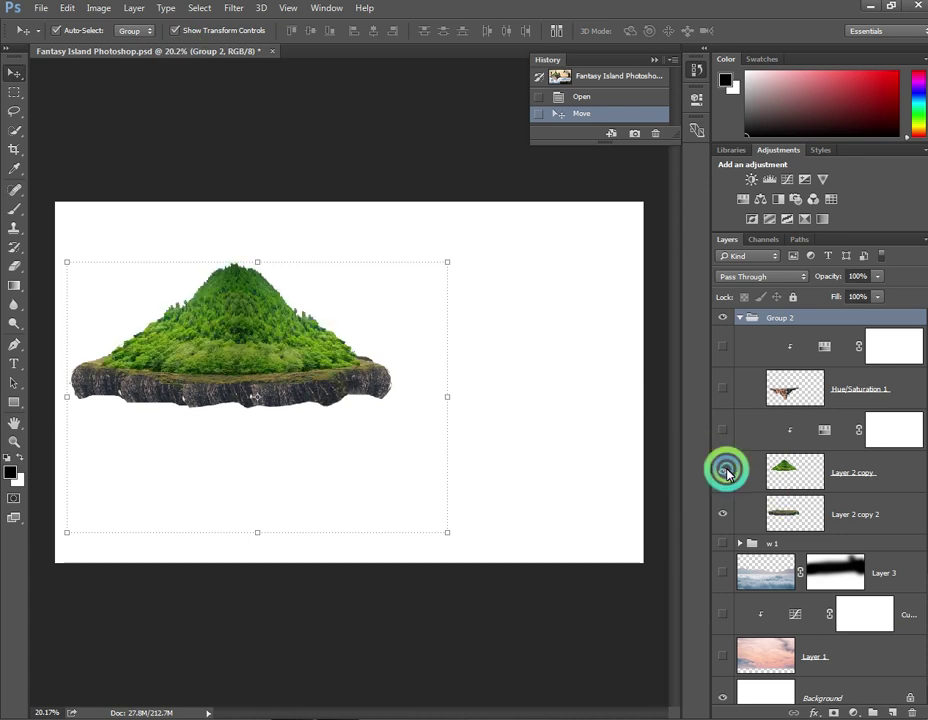
left_click(721, 389)
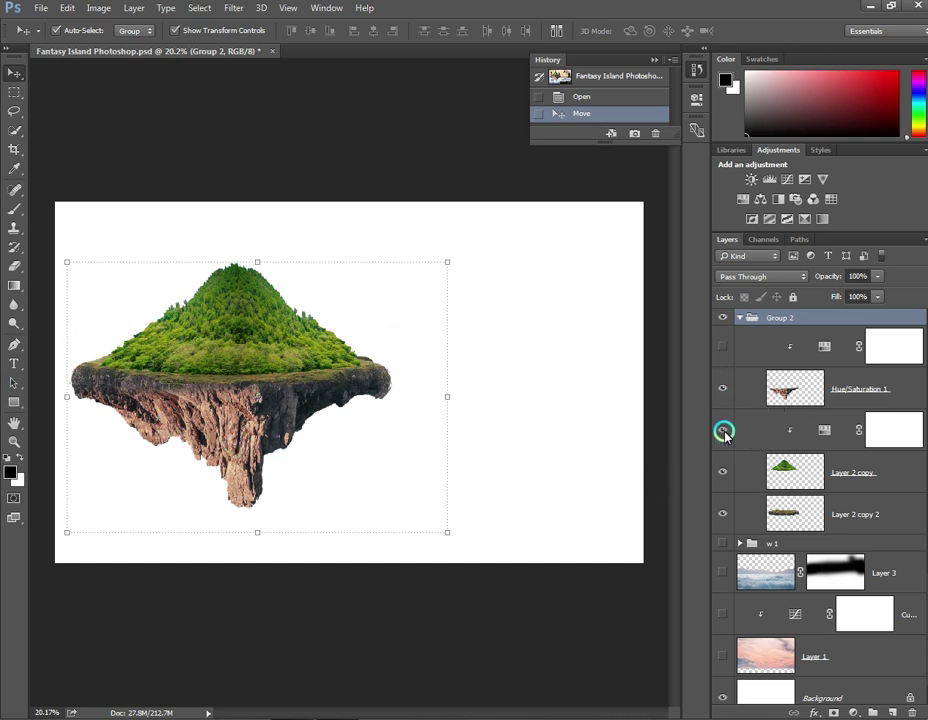
left_click(724, 432)
Step: Review the Hue/Saturation 2 correction's Hue value in Properties, then close it
double_click(826, 430)
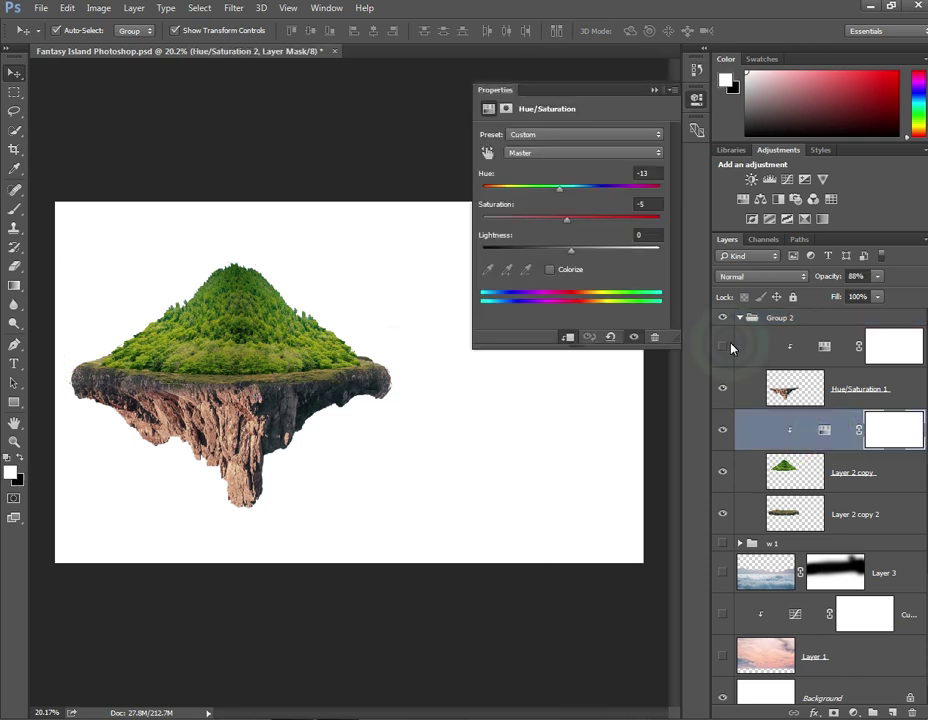
left_click(642, 174)
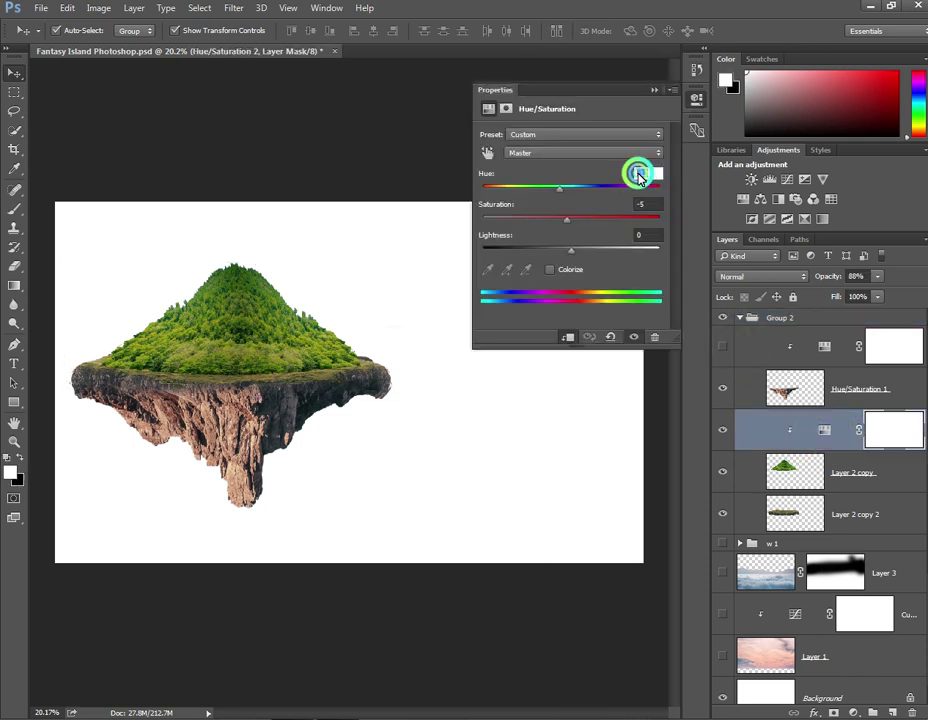
left_click(652, 89)
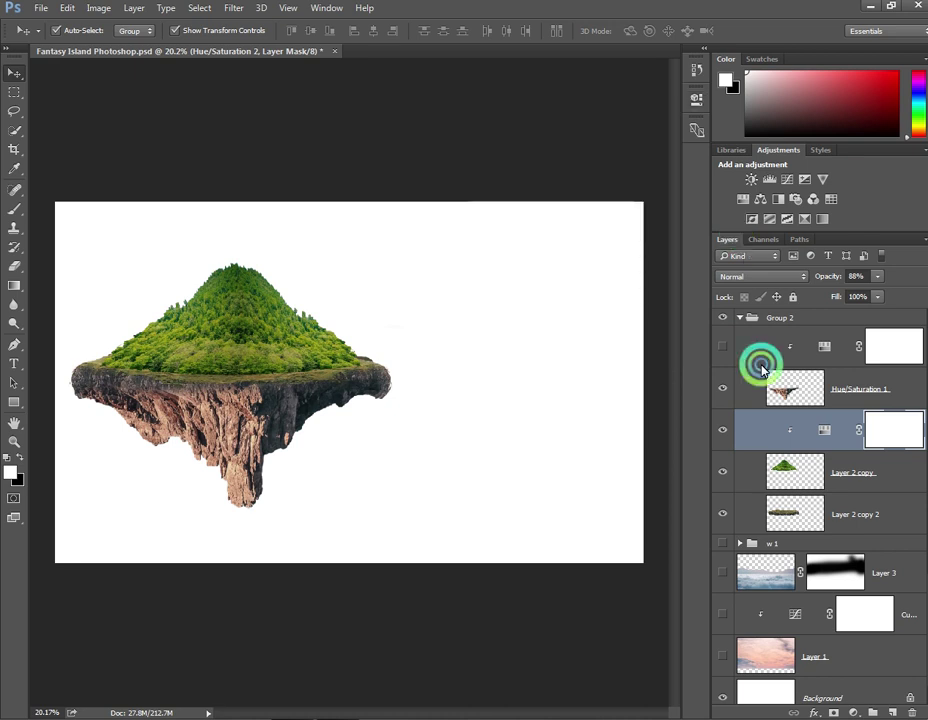
Step: Review the top Hue/Saturation correction's Lightness, Saturation and Hue +10 values, then collapse Group 2
scroll(752, 414, "up", 1)
scroll(746, 402, "up", 1)
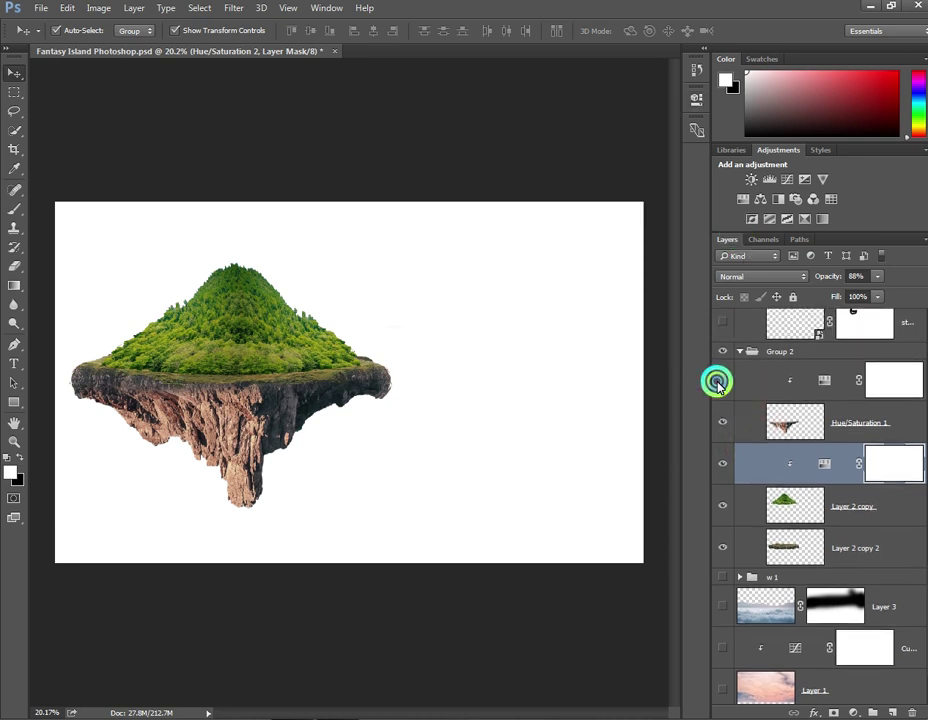
double_click(824, 380)
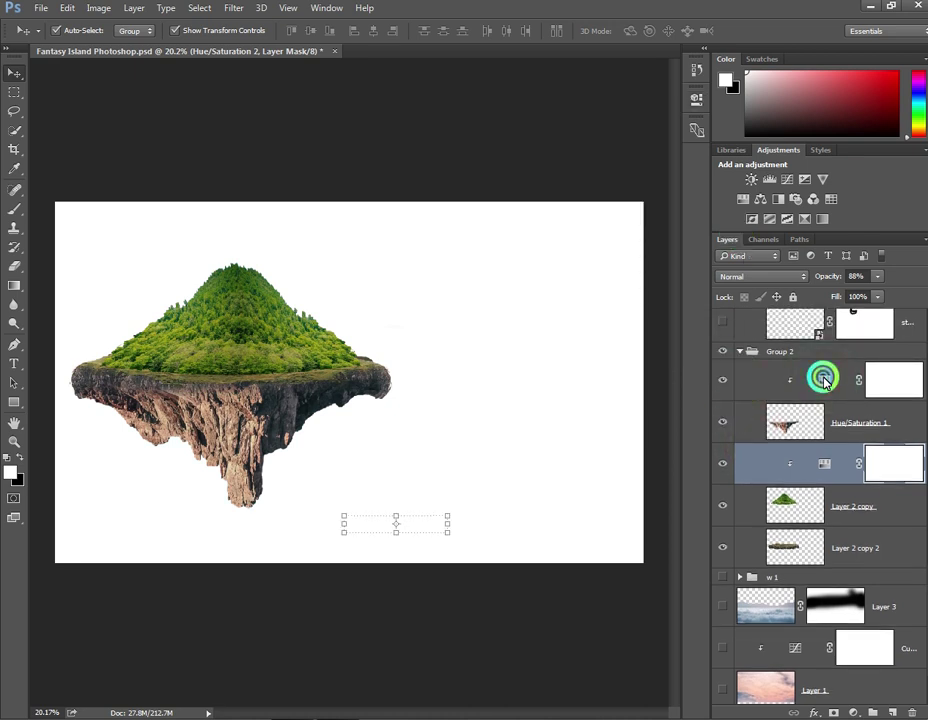
left_click(652, 233)
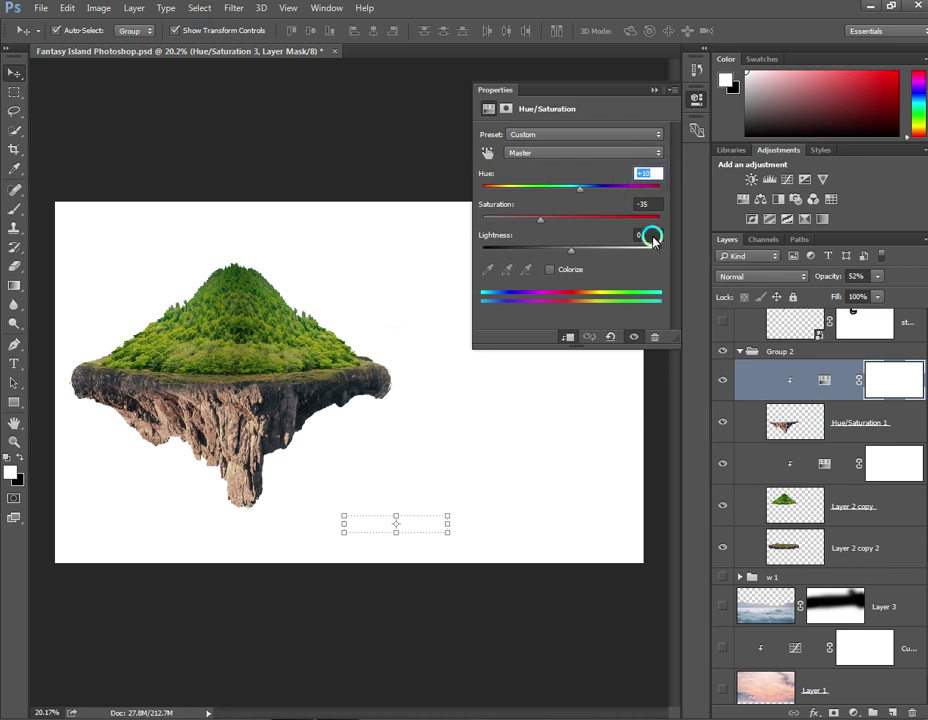
left_click(652, 204)
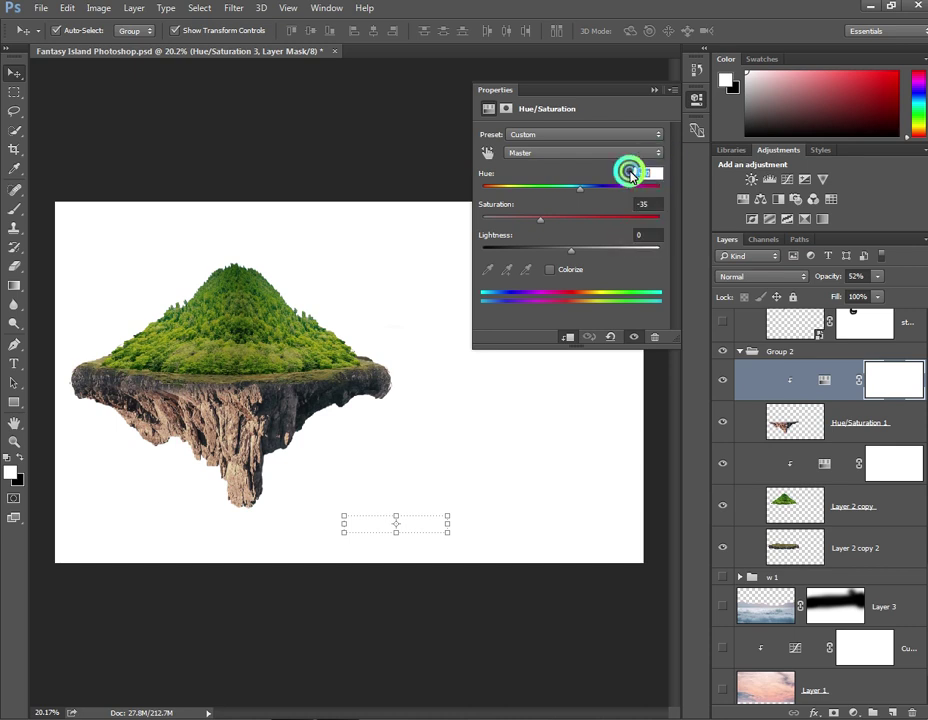
left_click(645, 173)
left_click(652, 91)
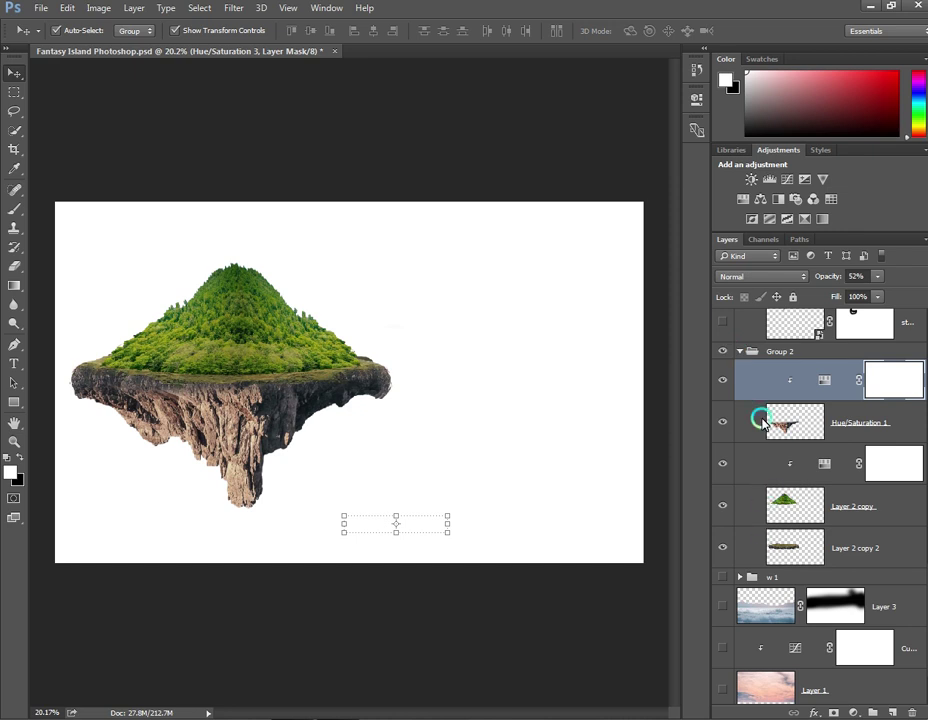
left_click(739, 353)
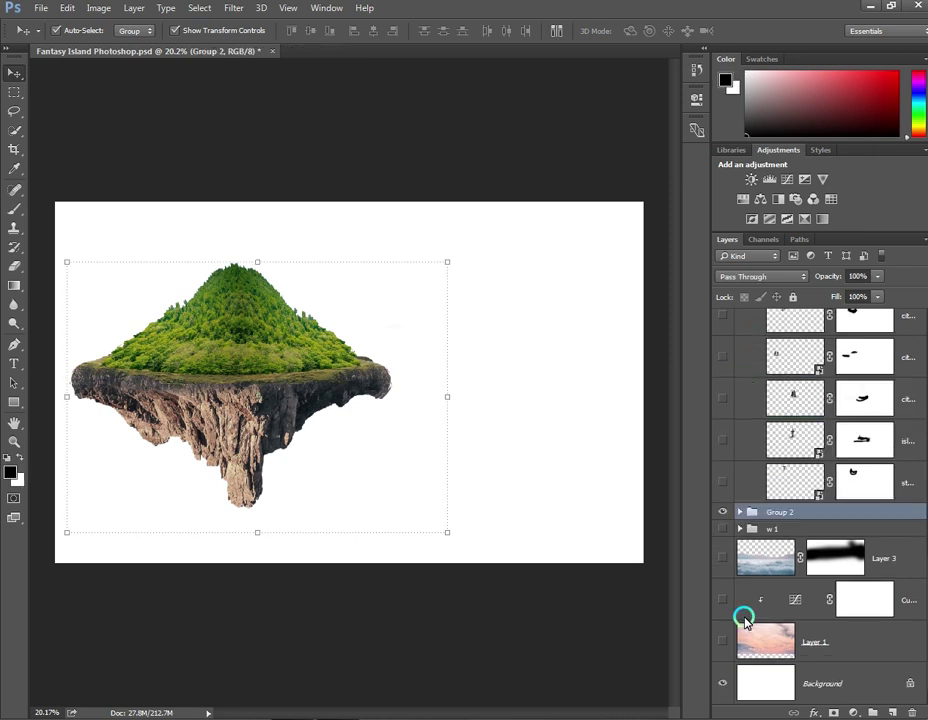
Step: Show the pink sky Layer 1 and enable Curves 1, checking its RGB, Red, Green and Blue curves
left_click(724, 644)
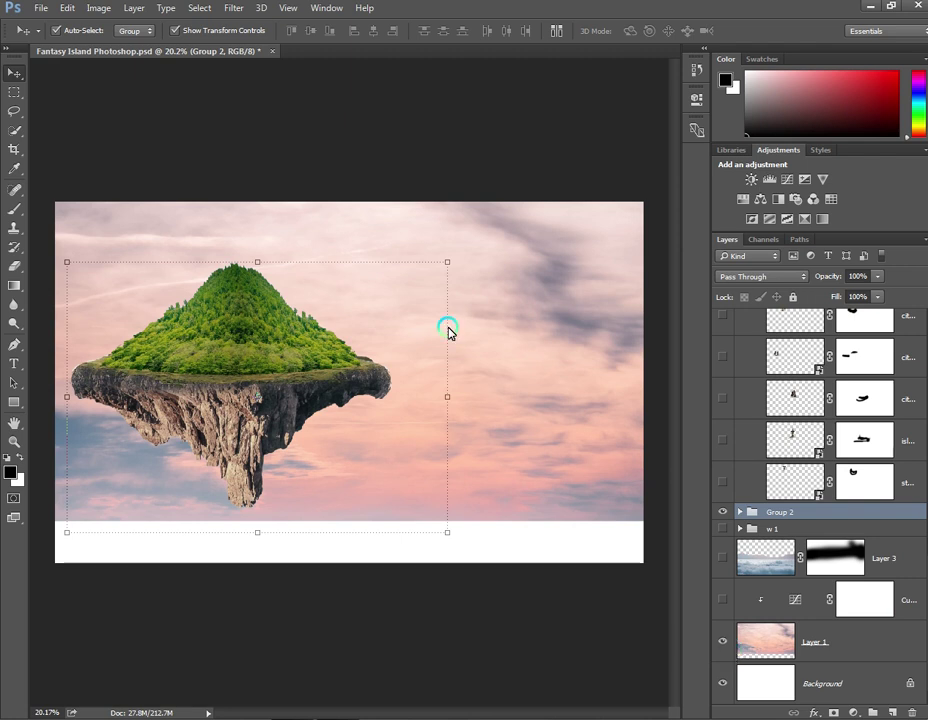
left_click(722, 599)
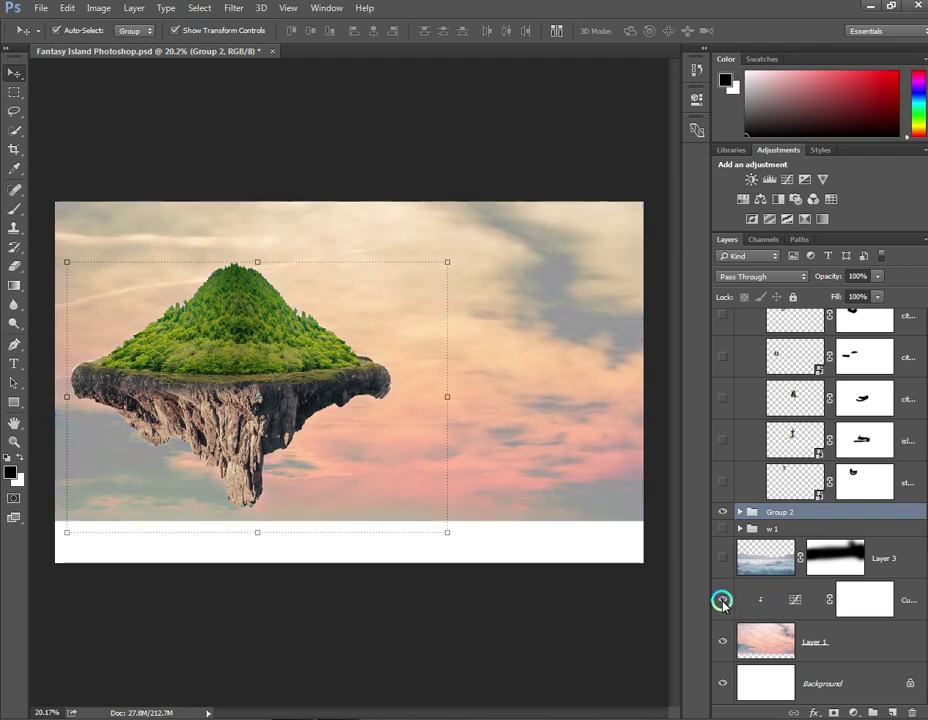
double_click(798, 602)
left_click(580, 152)
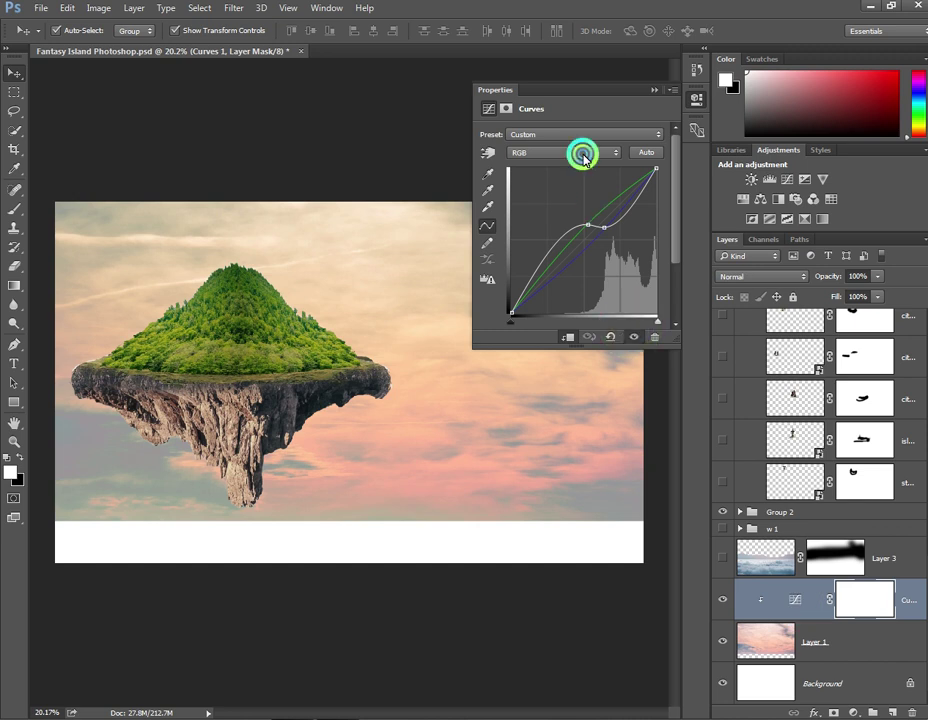
left_click(576, 156)
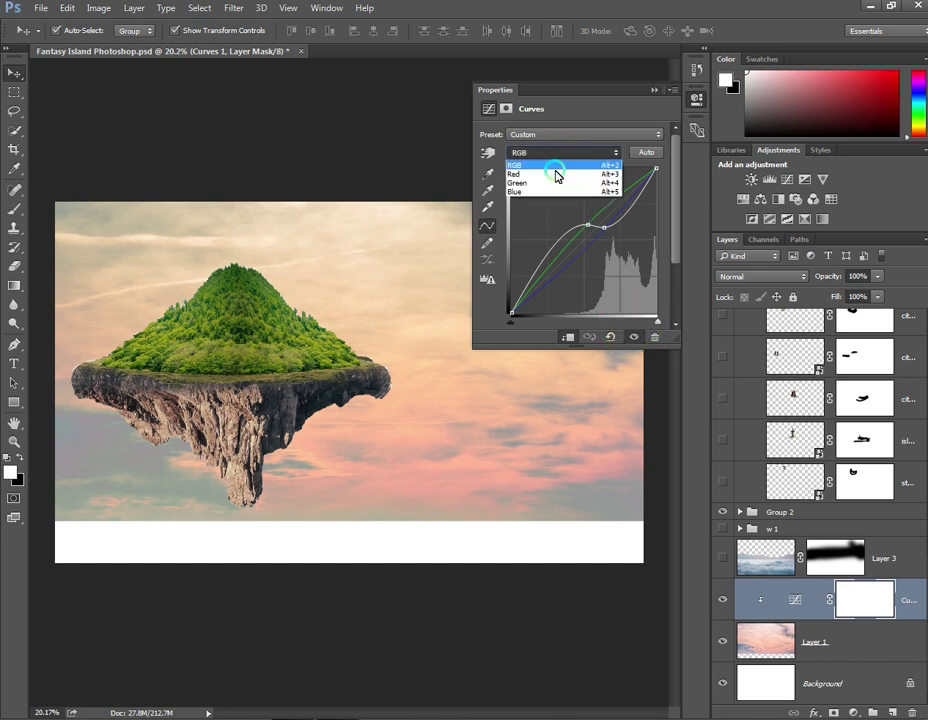
left_click(555, 174)
left_click(563, 152)
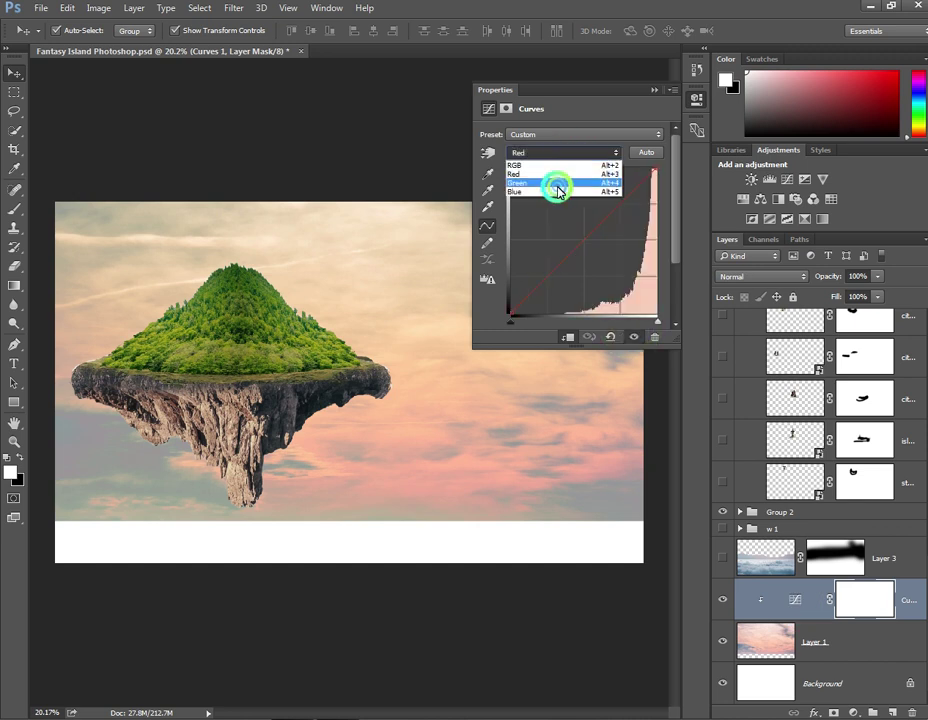
left_click(555, 183)
left_click(555, 152)
left_click(545, 192)
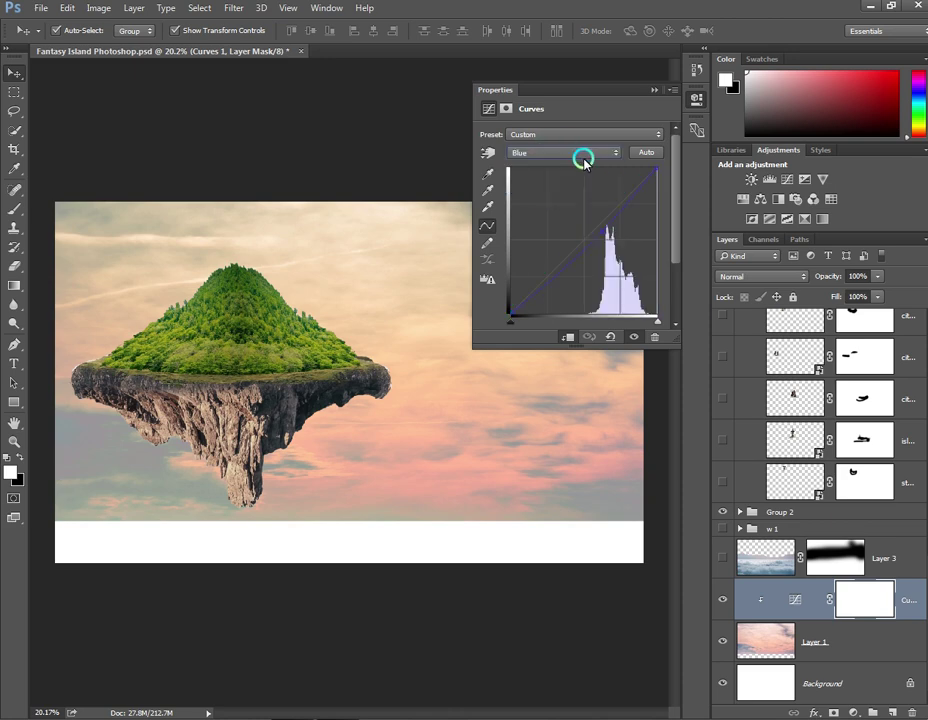
left_click(654, 89)
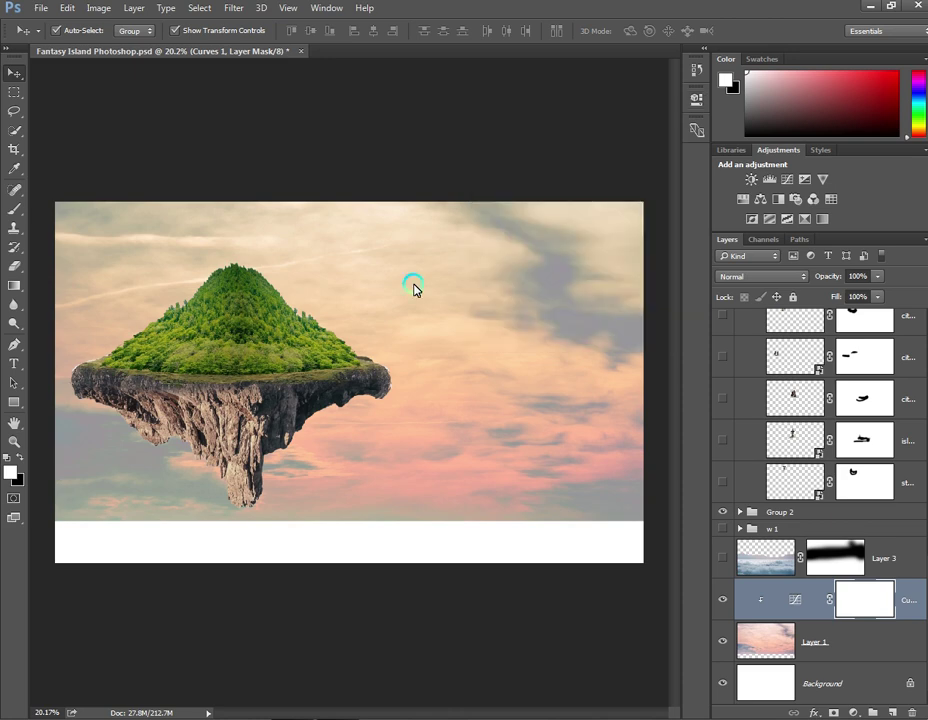
Step: Show the tower on the island's peak, a second tower on the slope and the tall building beside it
scroll(415, 289, "up", 1)
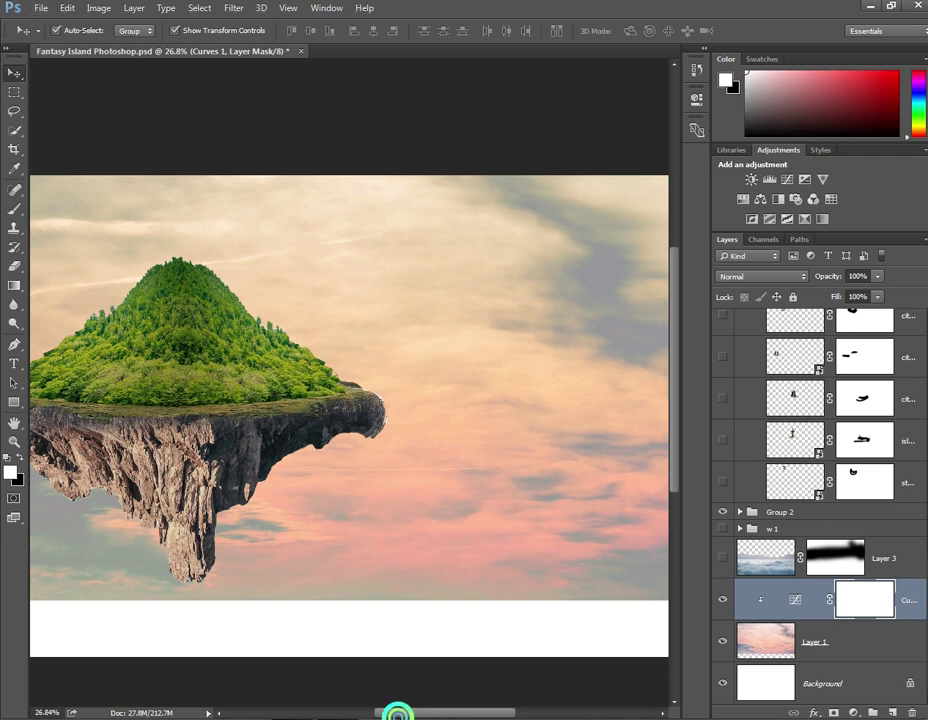
mouse_move(435, 713)
left_mouse_down()
mouse_move(410, 706)
mouse_move(451, 713)
left_mouse_up()
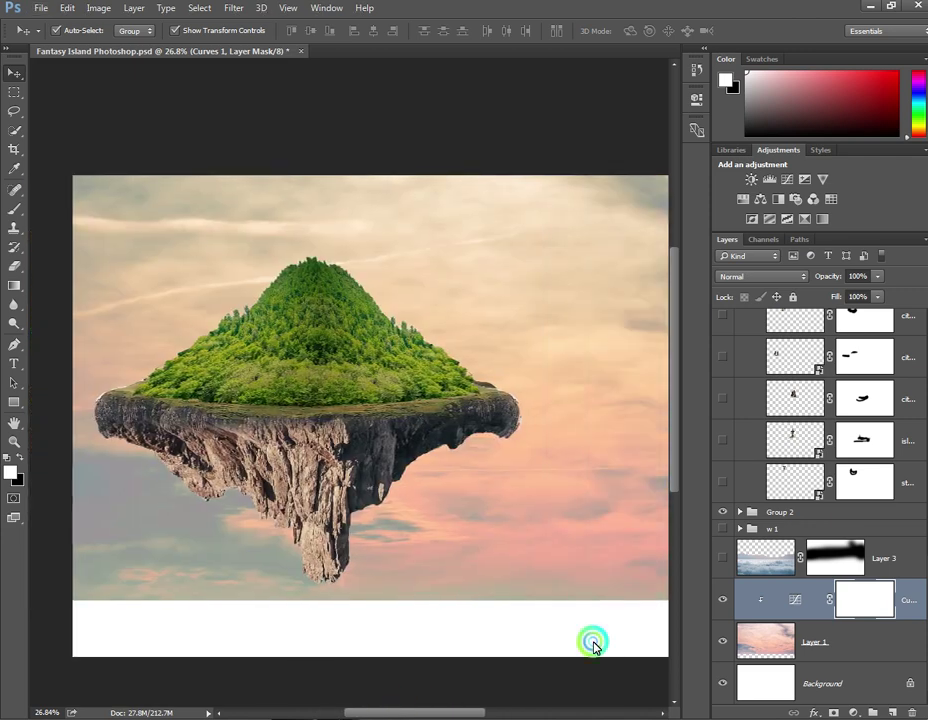
left_click(745, 531)
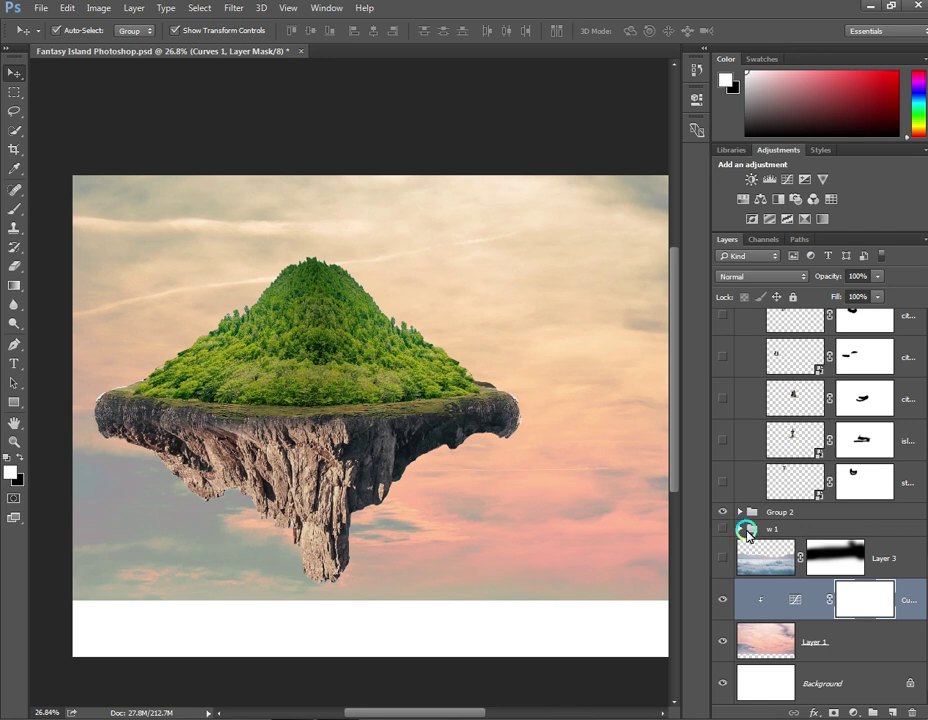
scroll(750, 511, "up", 1)
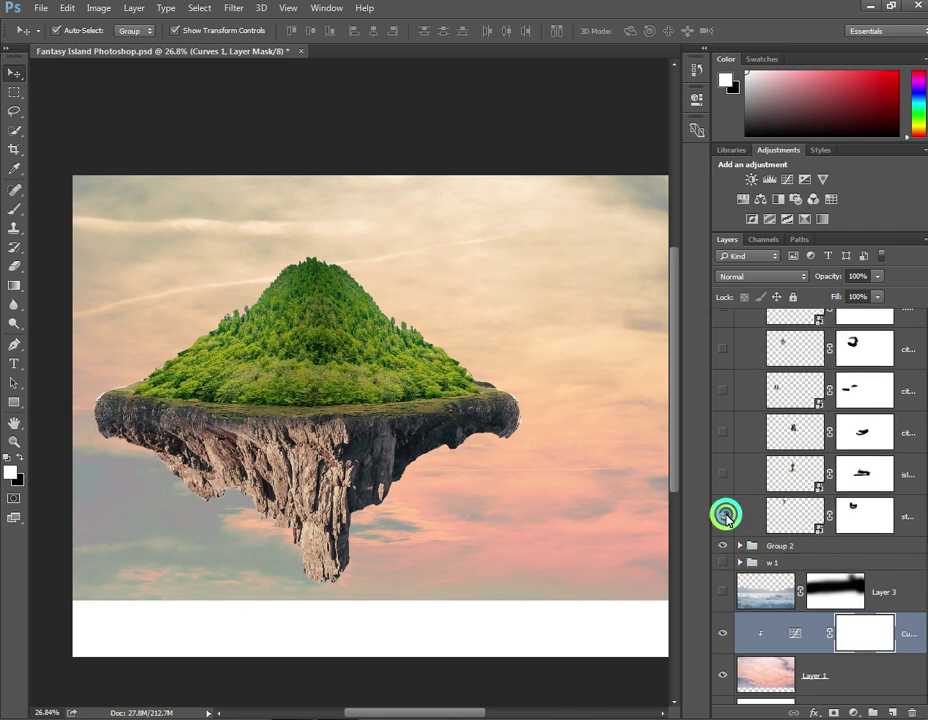
left_click(726, 514)
scroll(335, 280, "up", 1)
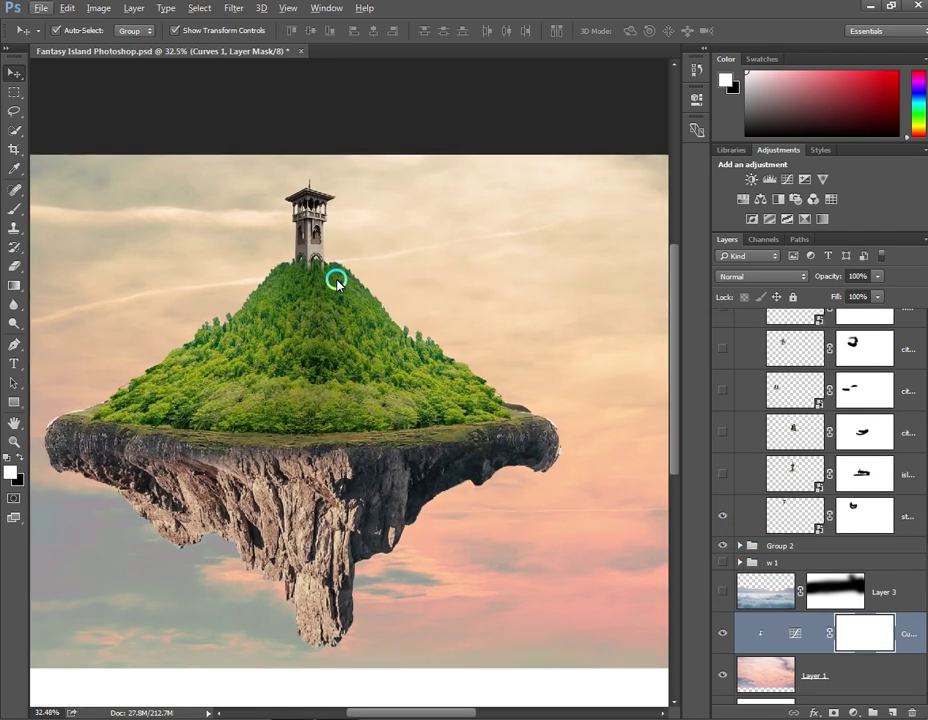
left_click(718, 480)
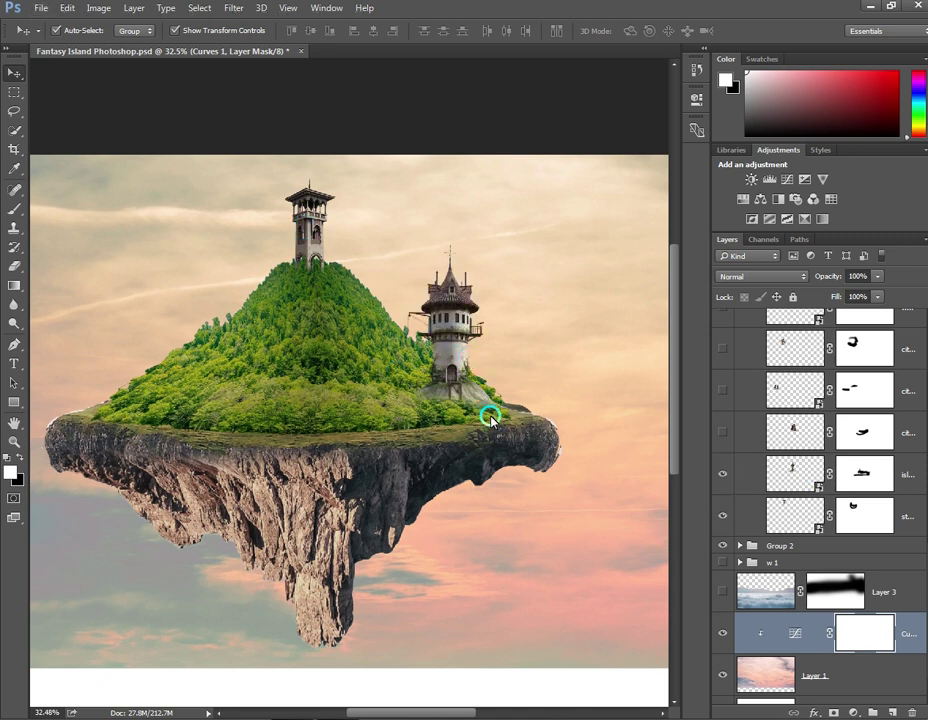
left_click(724, 432)
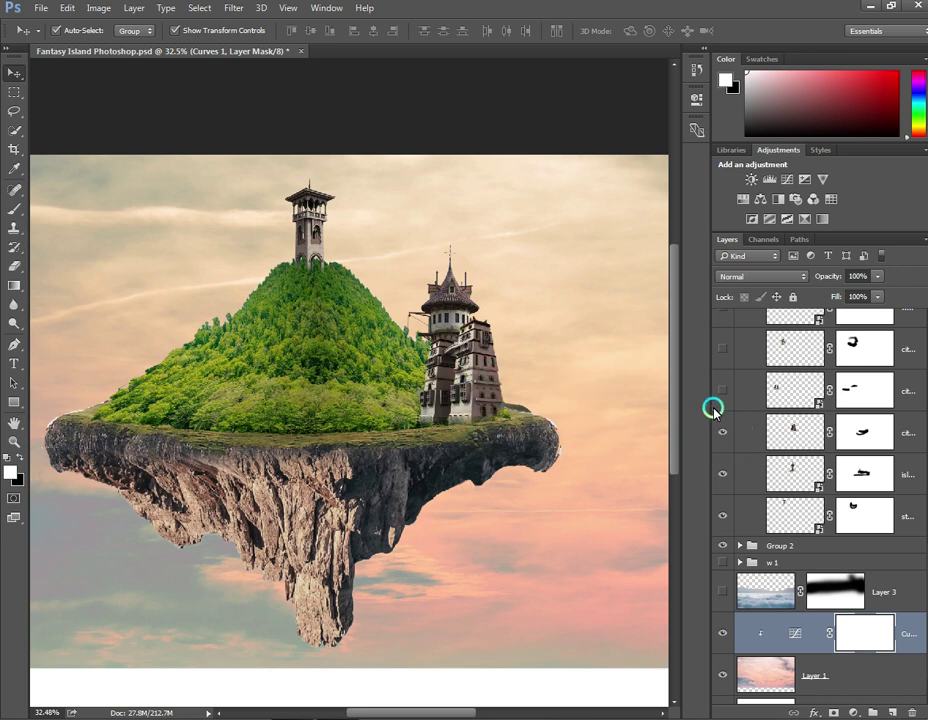
Step: Reveal the stone gate, the white hillside building and the wooden building
left_click(721, 400)
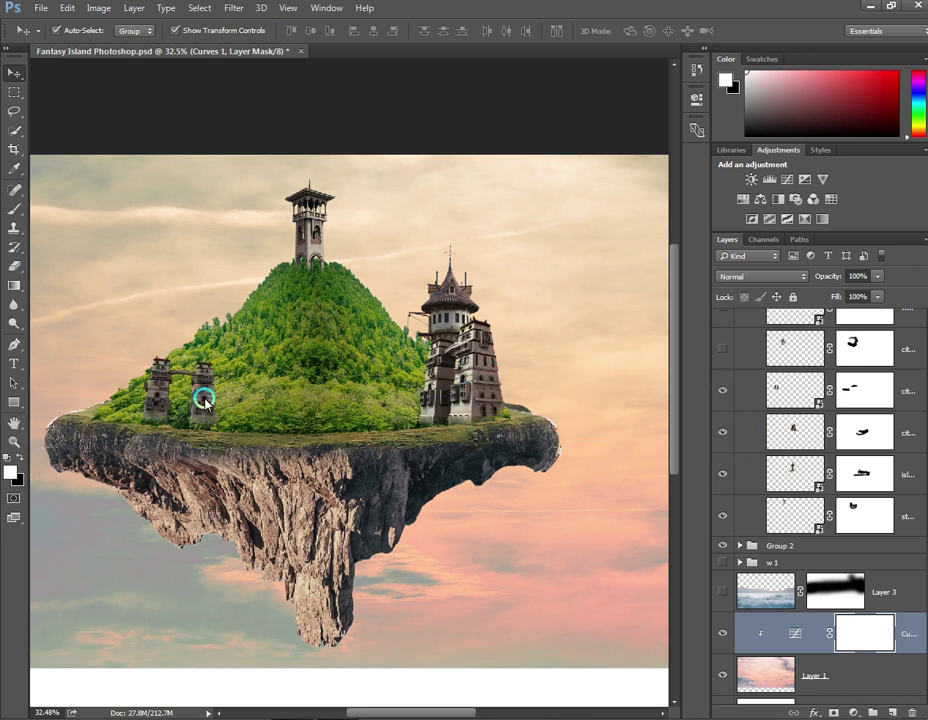
scroll(848, 425, "up", 1)
scroll(848, 425, "up", 2)
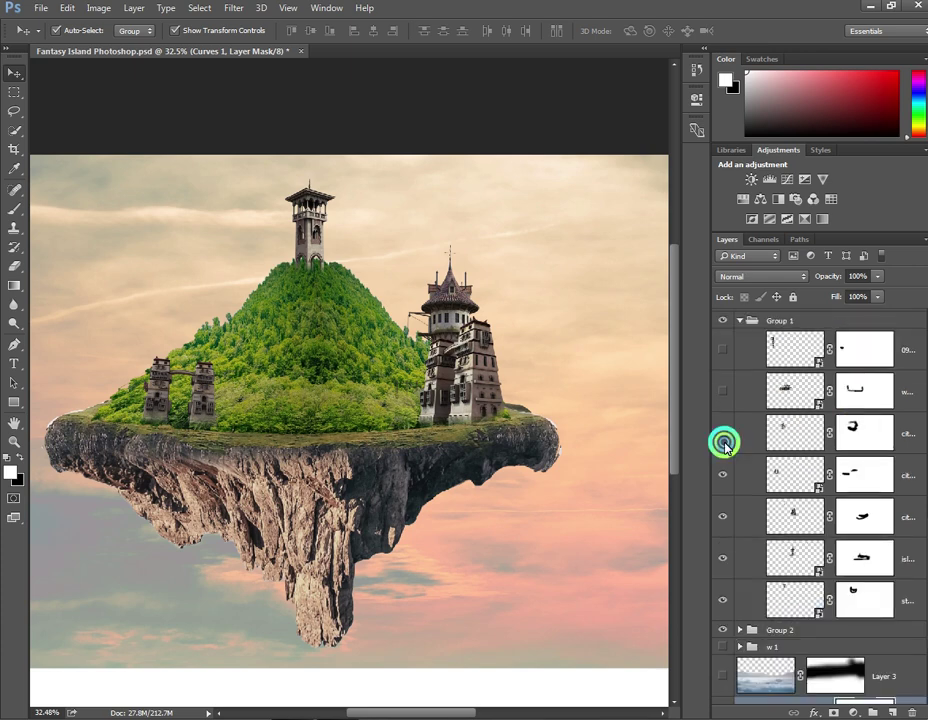
left_click(721, 435)
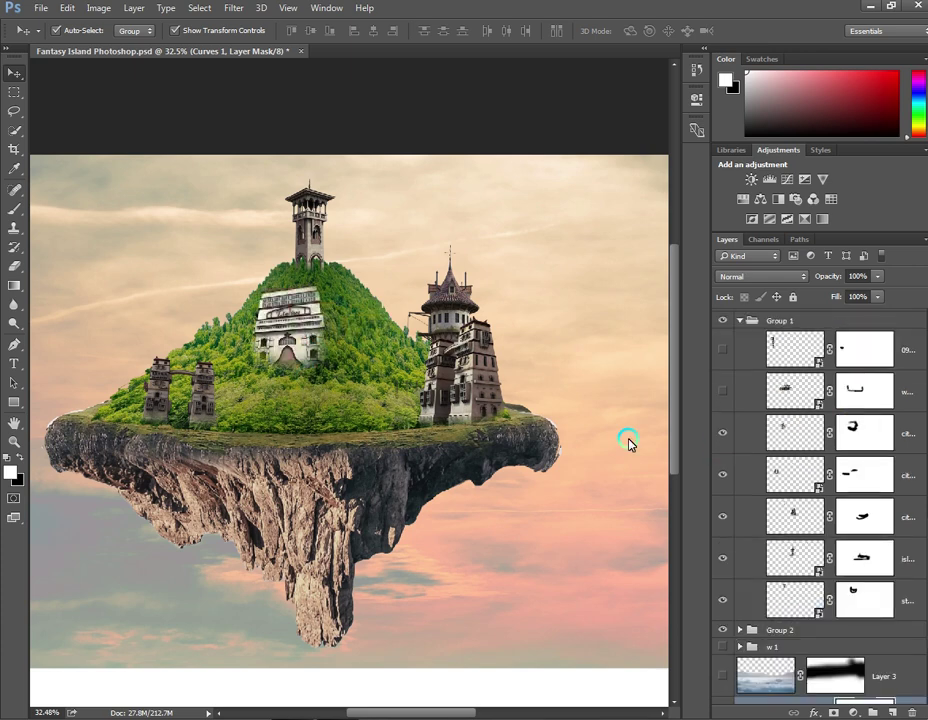
left_click(726, 395)
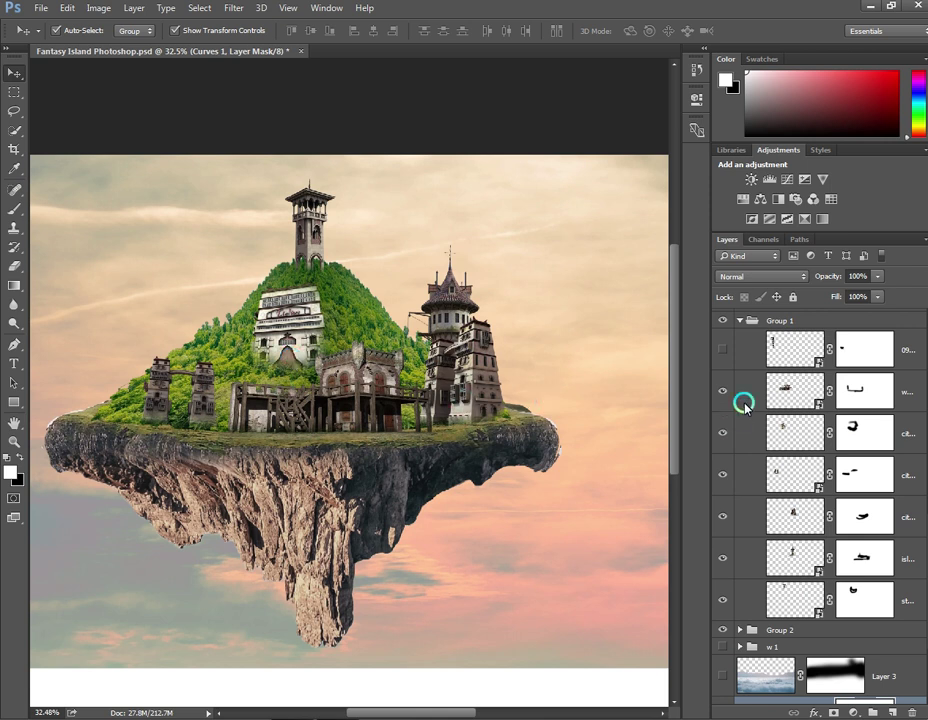
scroll(740, 410, "up", 2)
Step: Reveal the metal lattice tower, collapse Group 1, and briefly check the buildings and Group 2 layers
left_click(726, 400)
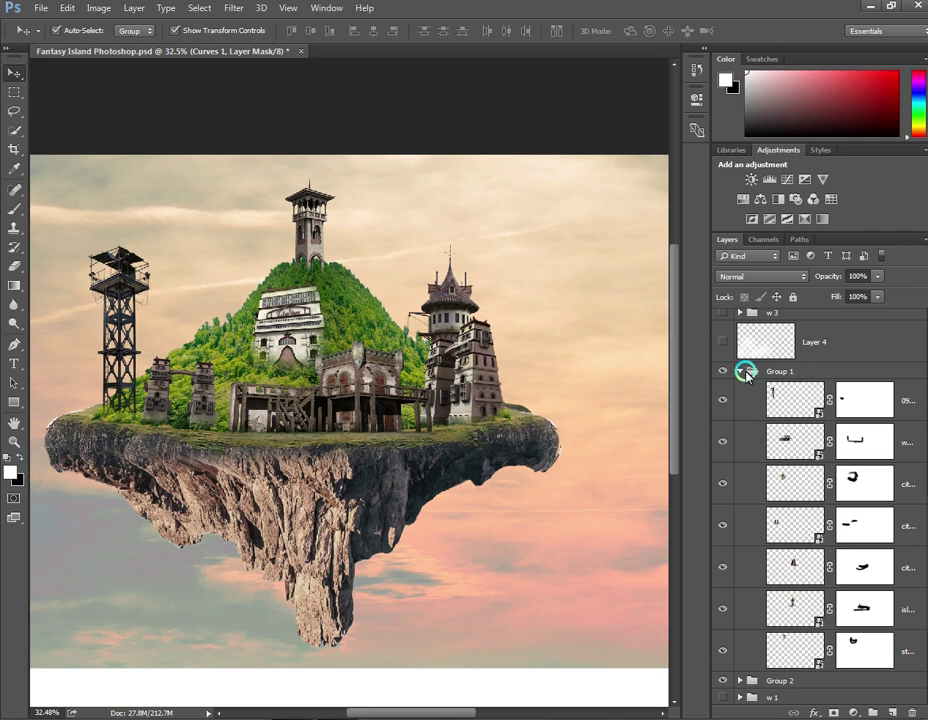
left_click(741, 371)
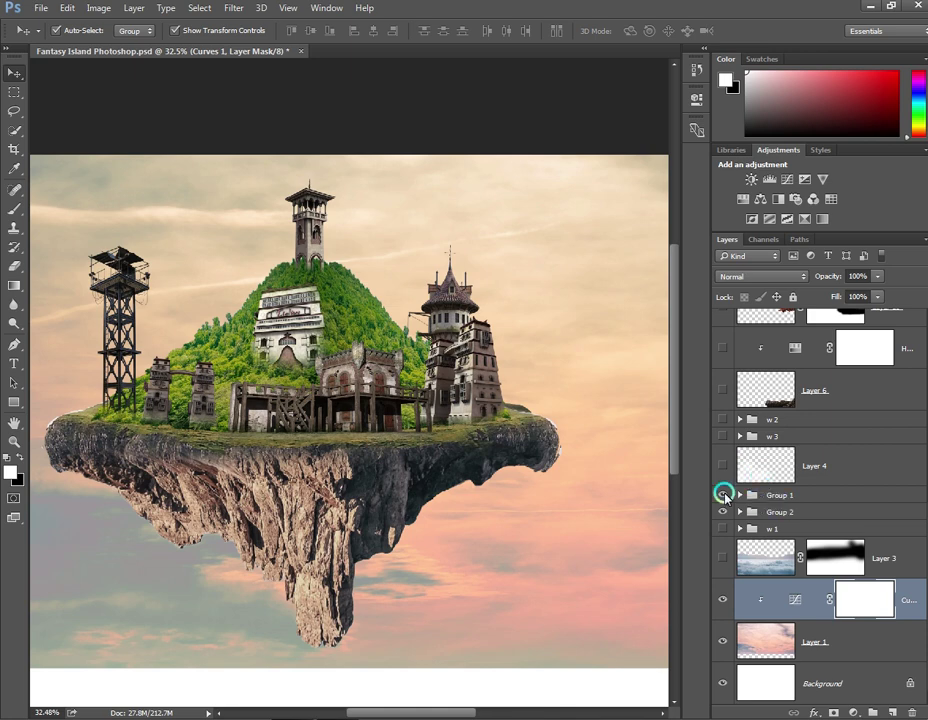
left_click(723, 495)
left_click(723, 495)
left_click(739, 512)
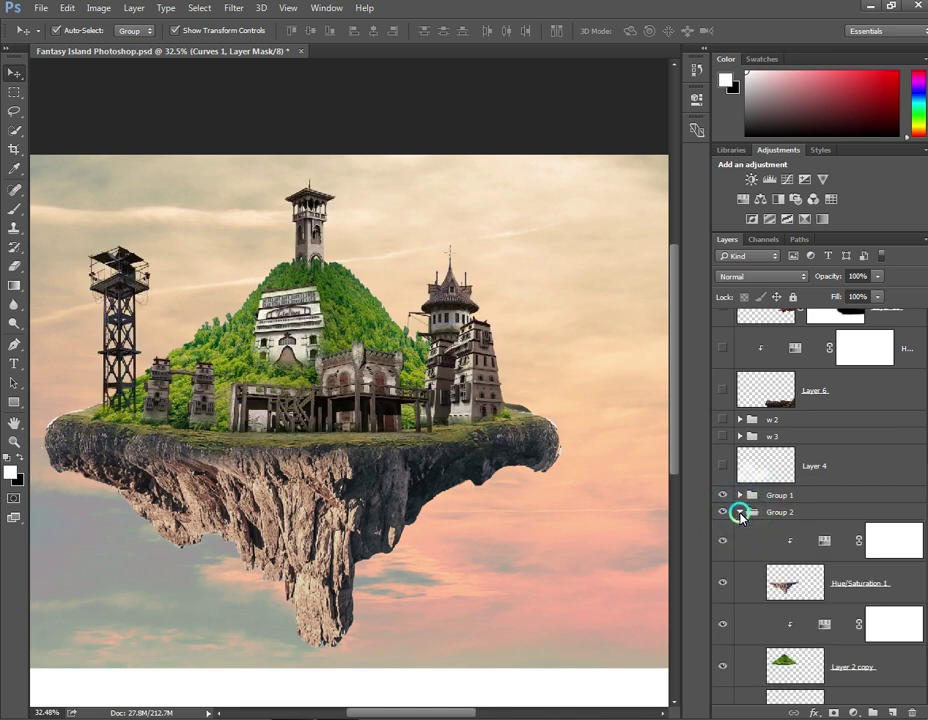
left_click(739, 512)
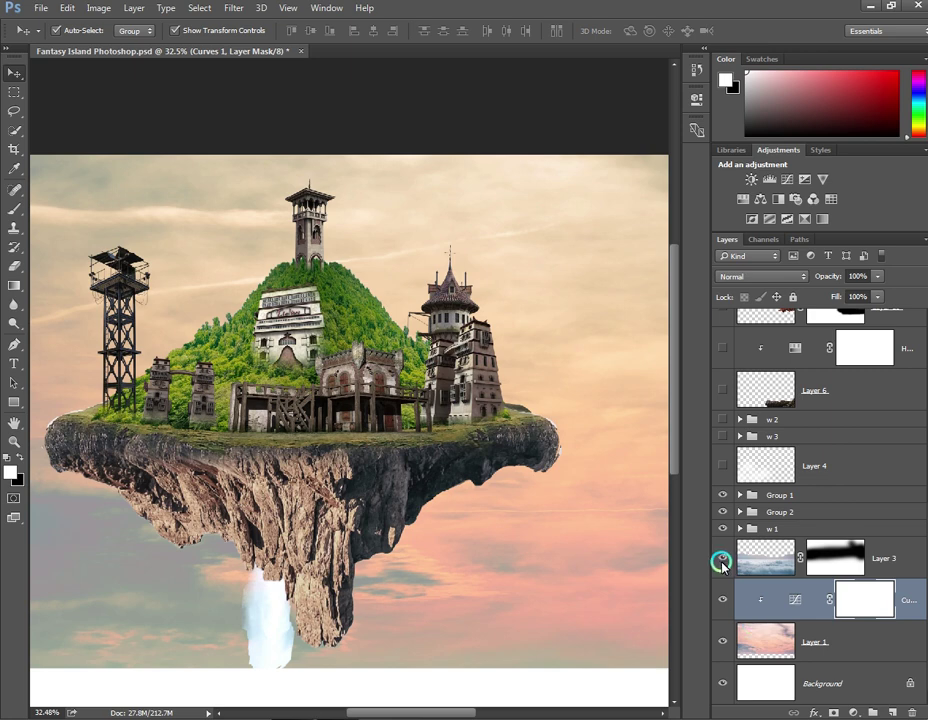
Step: Show the sea of clouds beneath the island and zoom and pan to inspect it
left_click(722, 557)
scroll(272, 580, "down", 1)
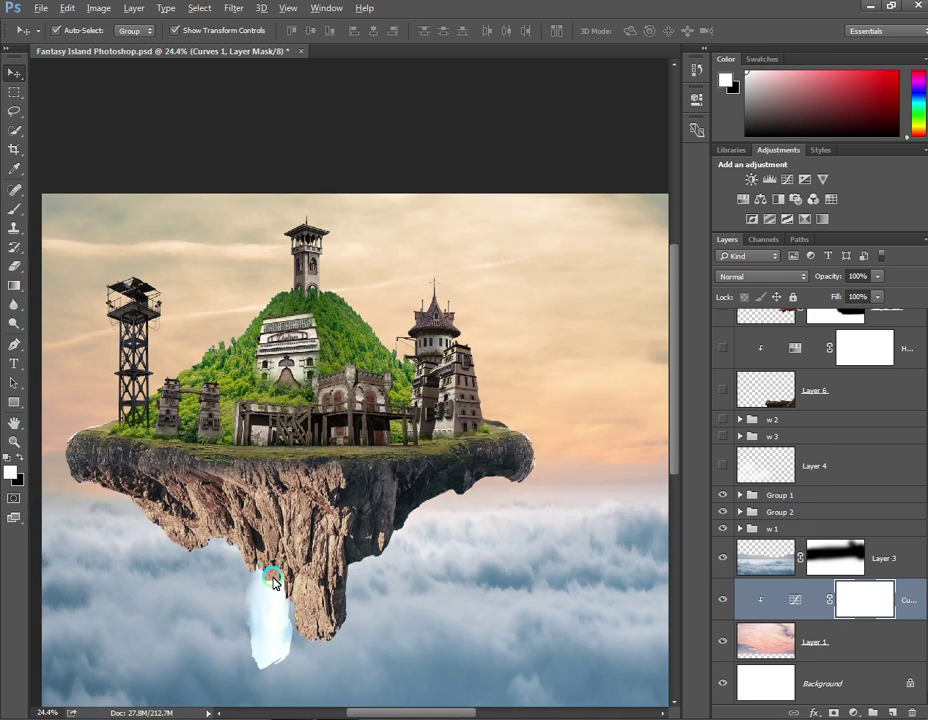
scroll(272, 580, "down", 1)
scroll(272, 580, "down", 2)
scroll(272, 580, "up", 1)
scroll(272, 580, "up", 3)
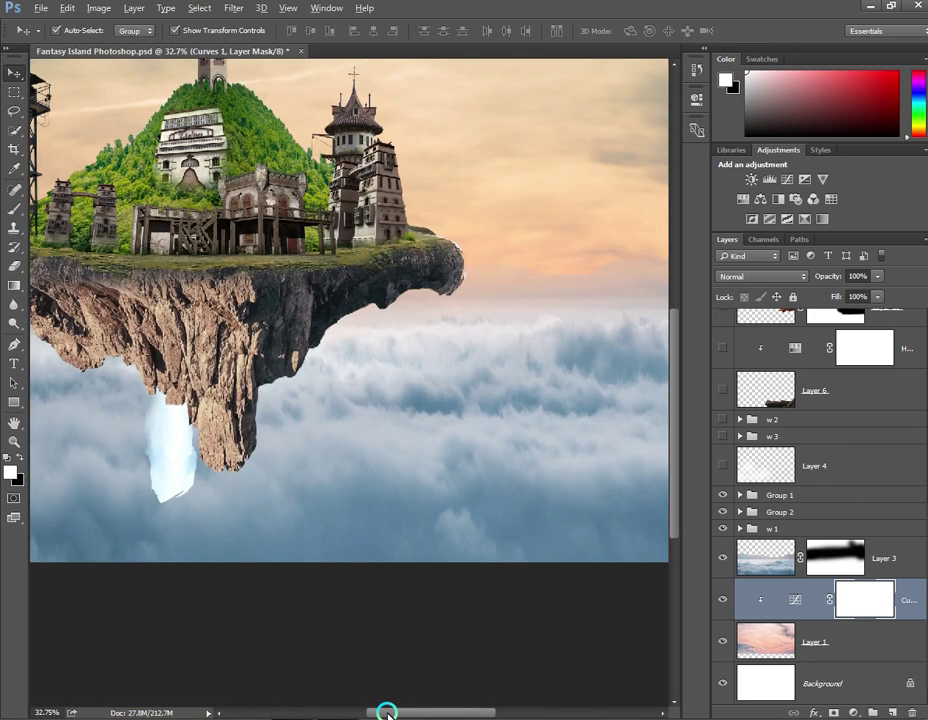
left_click_drag(386, 712, 350, 712)
scroll(421, 412, "up", 2)
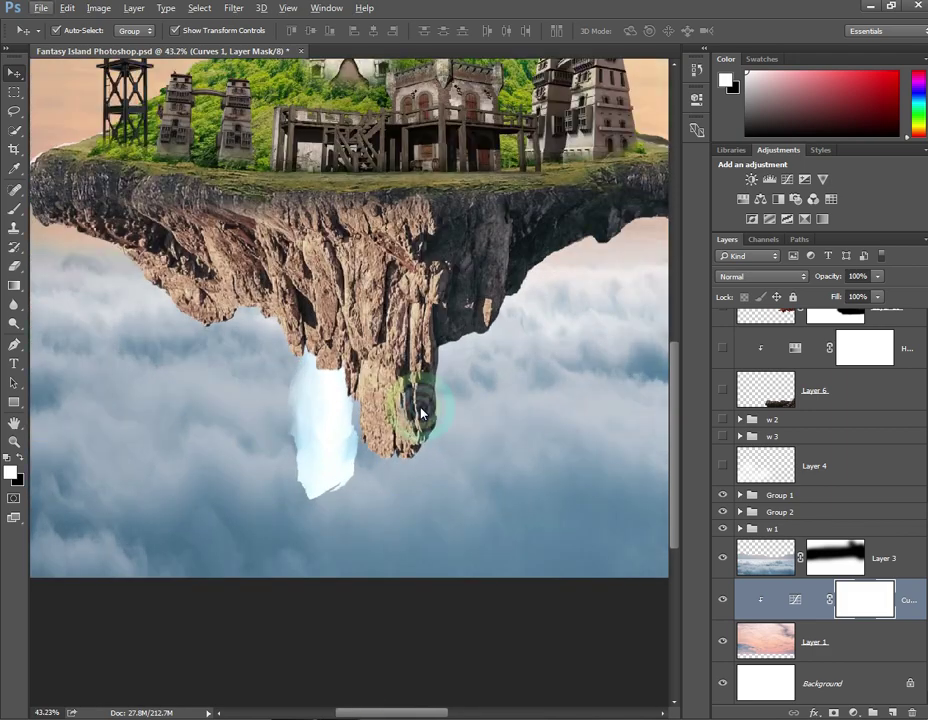
scroll(421, 412, "down", 1)
scroll(431, 441, "down", 1)
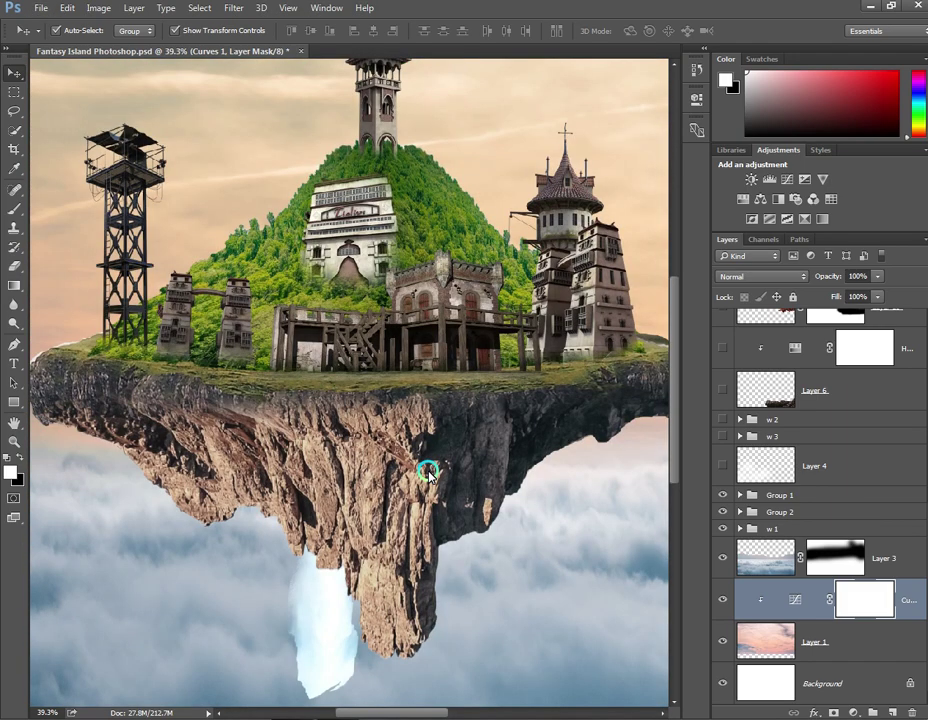
scroll(427, 472, "down", 1)
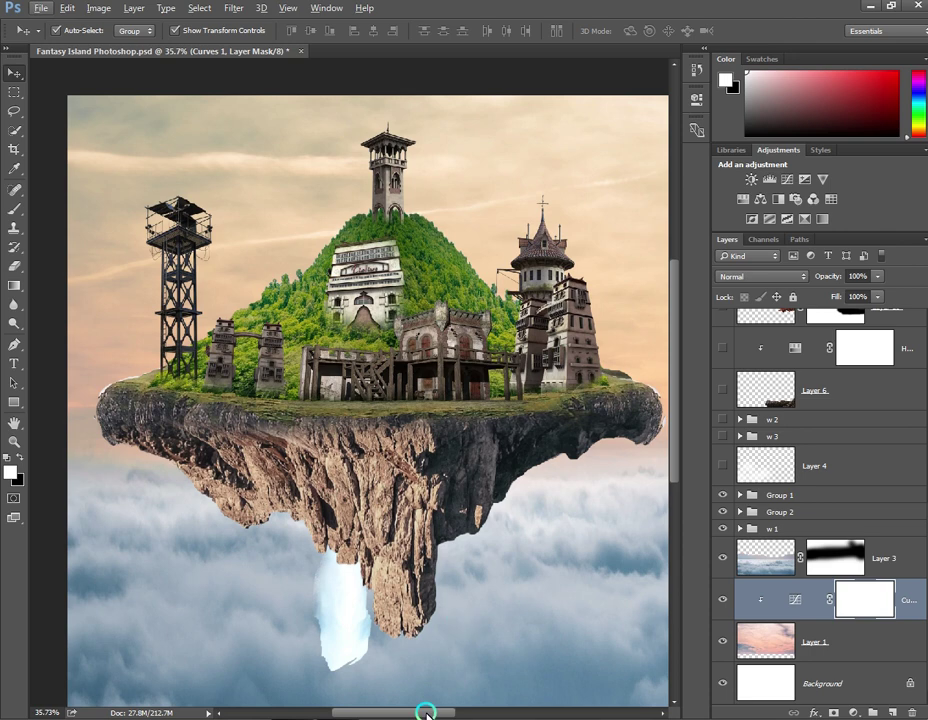
left_click_drag(426, 712, 432, 712)
scroll(790, 550, "up", 1)
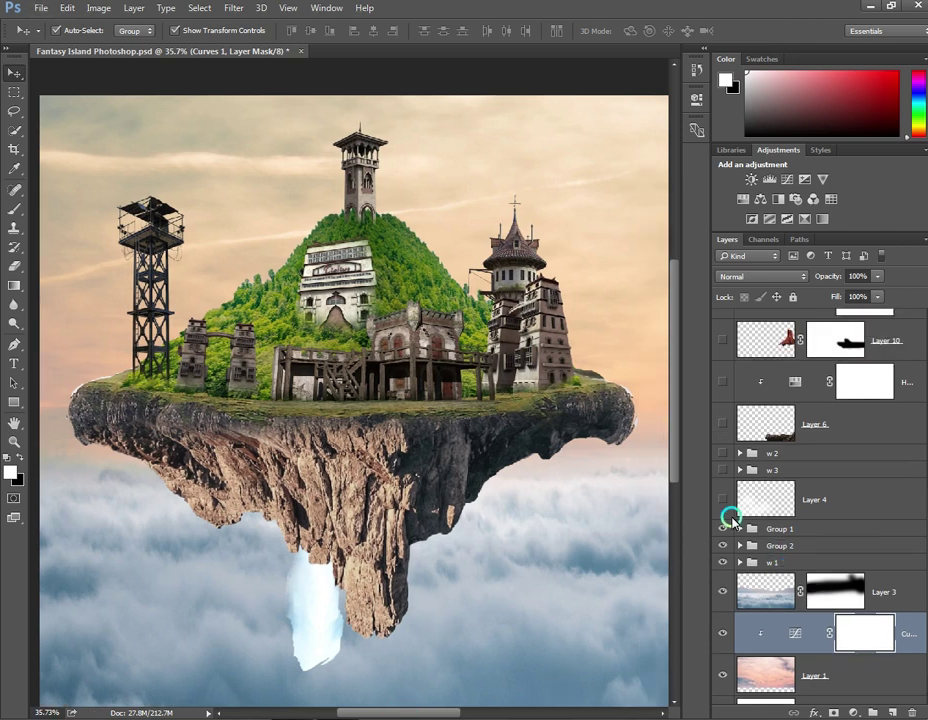
Step: Turn on the misty haze Layer 4 and the right and left waterfalls, w 3 and w 2
left_click(722, 508)
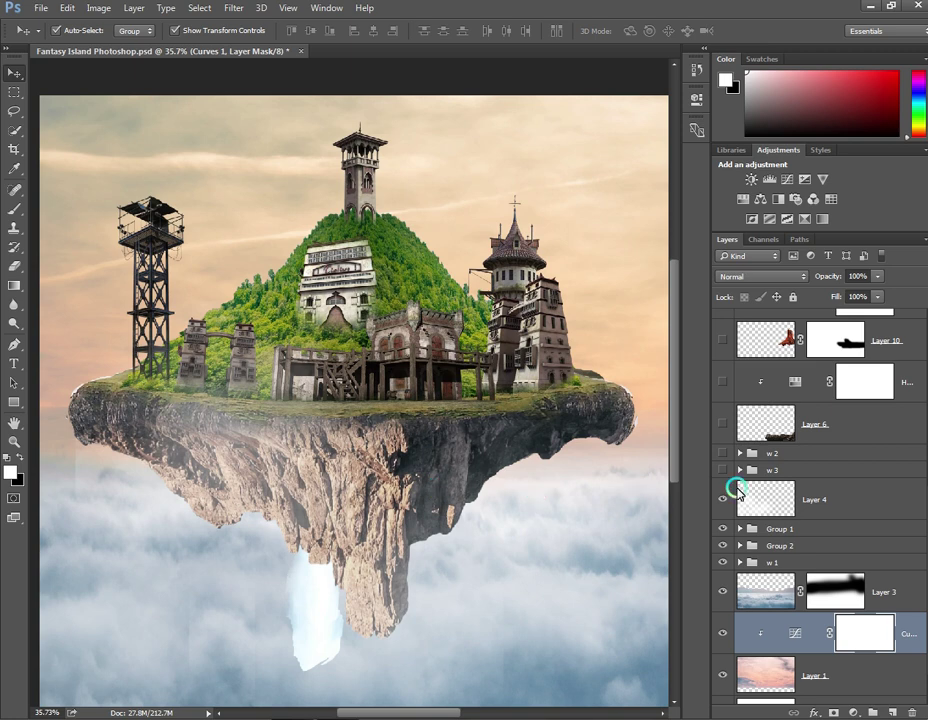
left_click(724, 470)
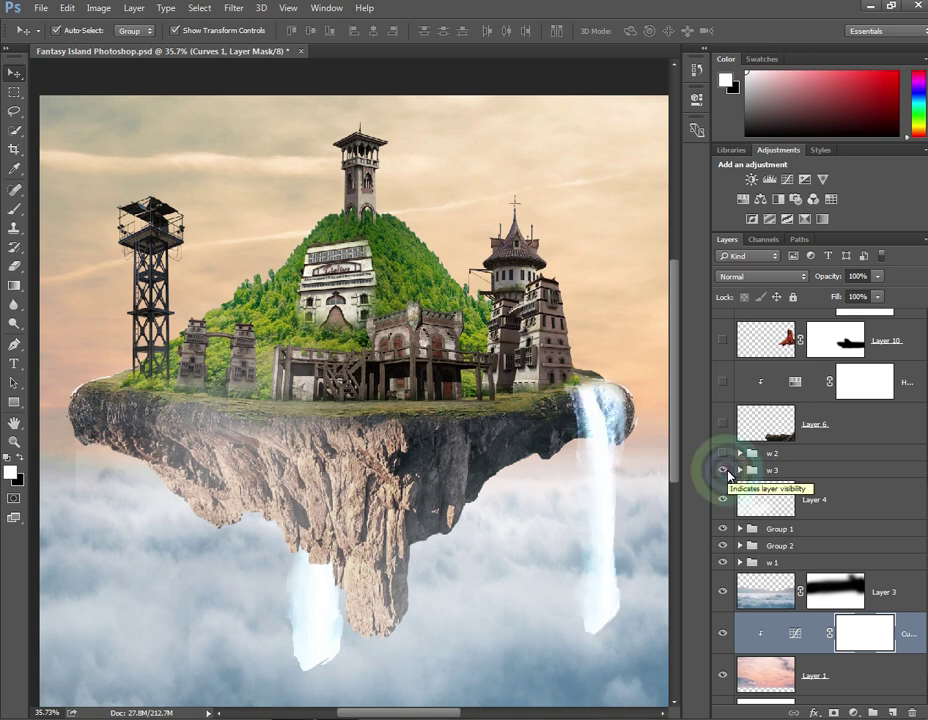
left_click(723, 453)
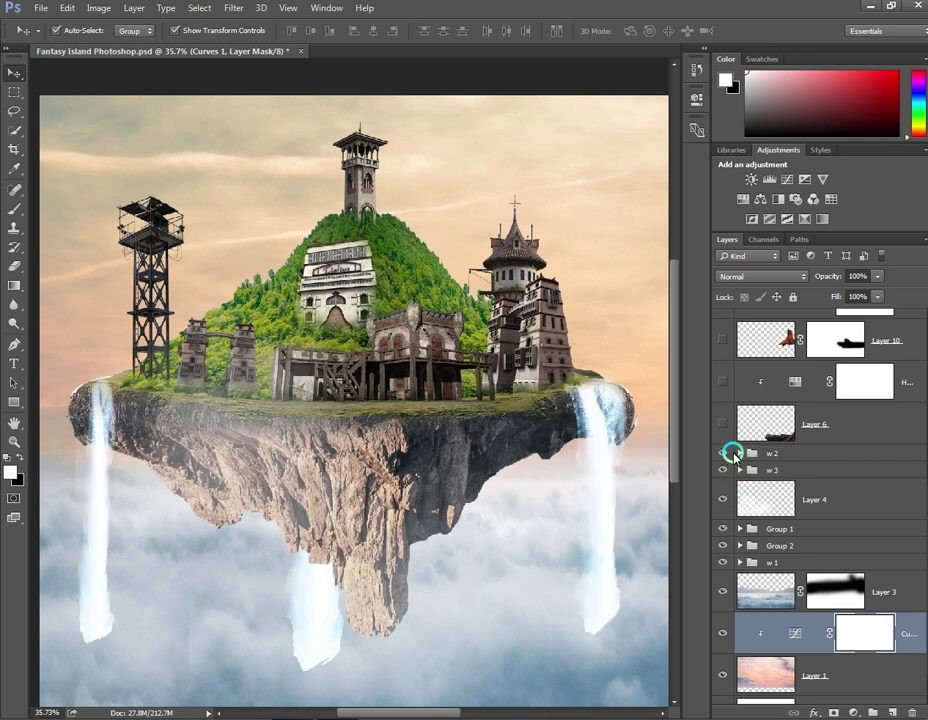
scroll(755, 455, "up", 1)
scroll(755, 455, "up", 2)
scroll(755, 455, "up", 1)
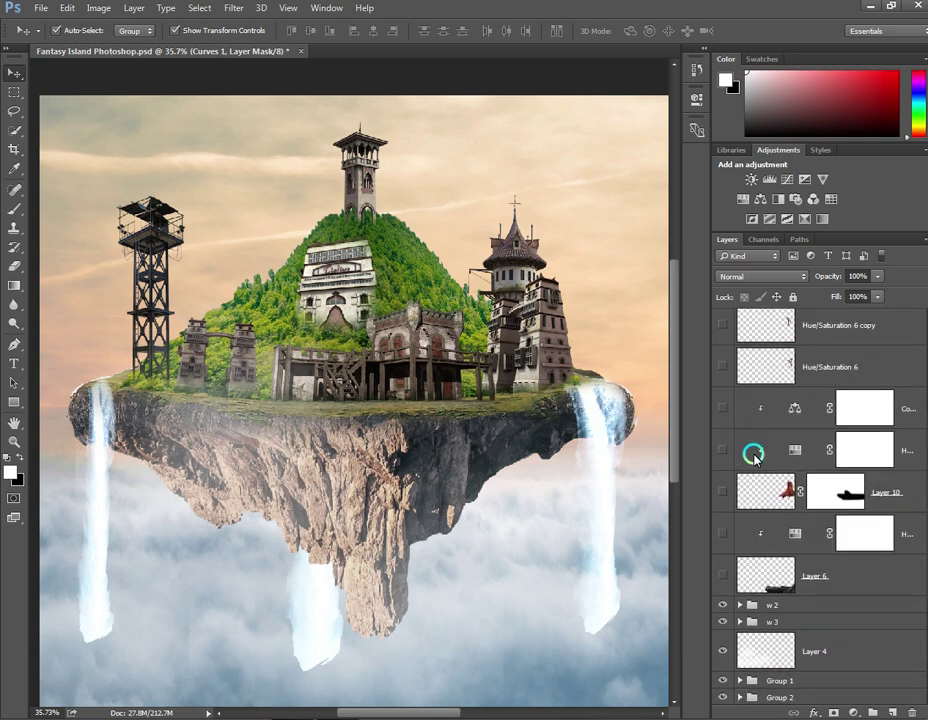
scroll(755, 455, "up", 2)
scroll(755, 455, "up", 2)
scroll(755, 455, "up", 1)
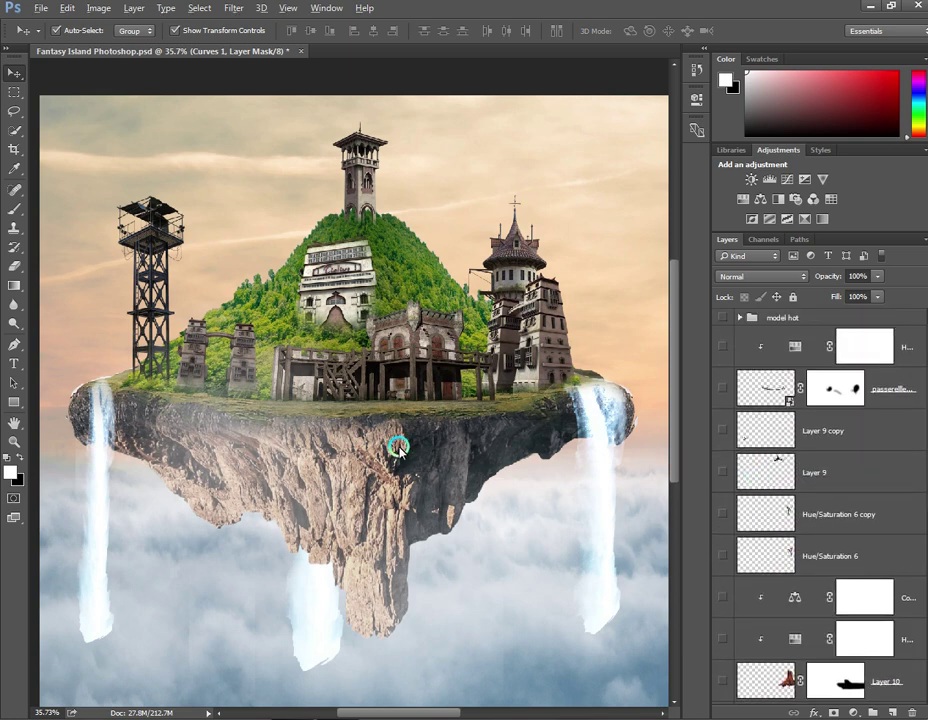
scroll(398, 447, "down", 1)
scroll(396, 445, "down", 1)
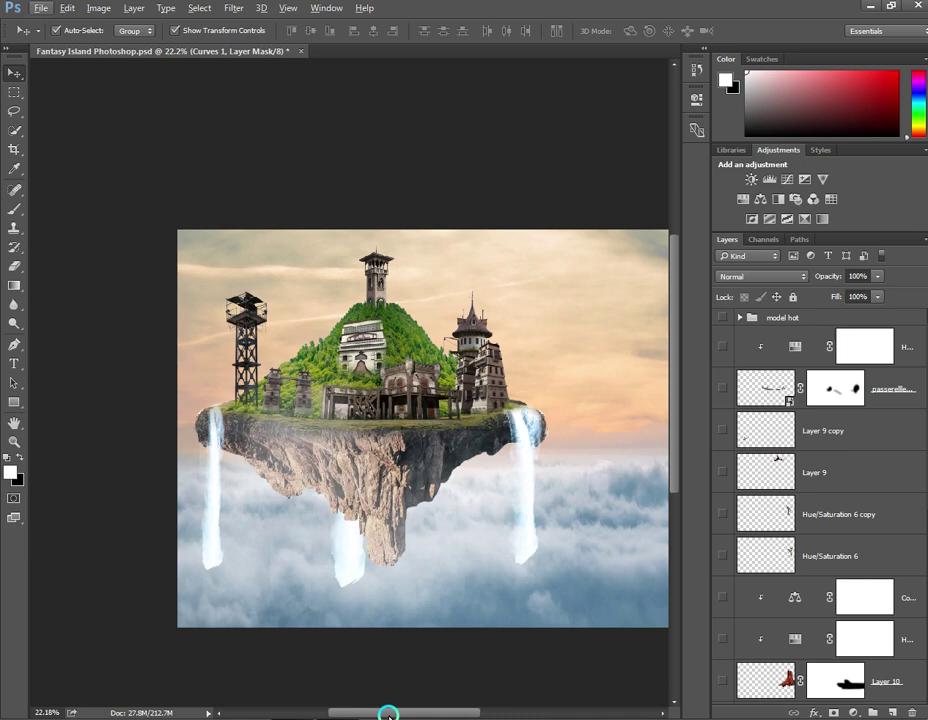
mouse_move(388, 714)
left_mouse_down()
mouse_move(499, 712)
mouse_move(477, 712)
left_mouse_up()
Step: Show the red rock mesa on Layer 10 and select its Hue/Saturation 5 adjustment
scroll(824, 543, "down", 2)
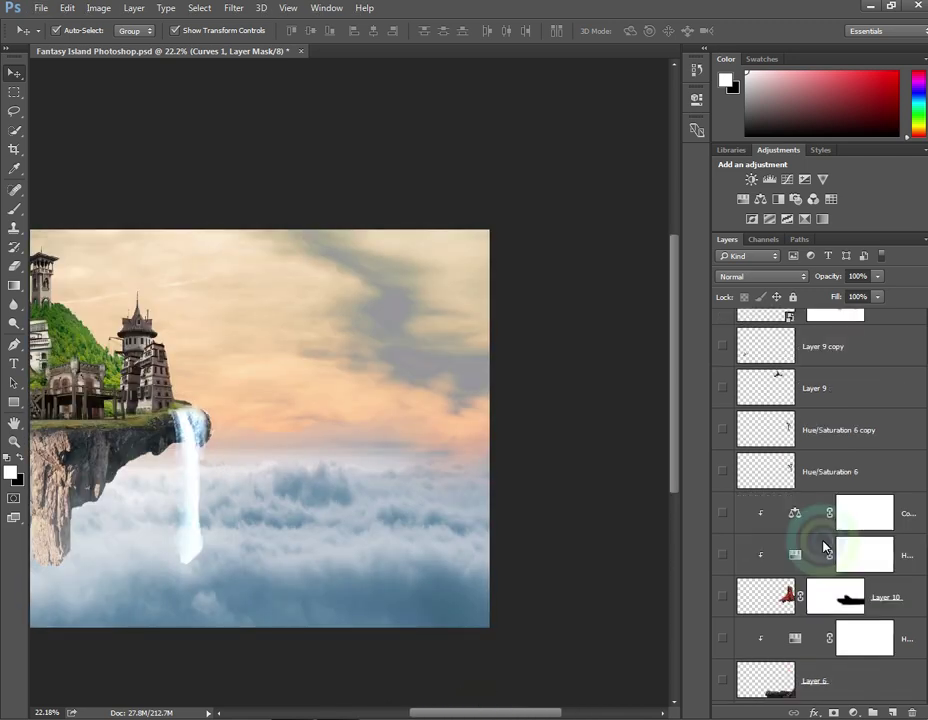
scroll(822, 538, "down", 1)
scroll(806, 565, "down", 1)
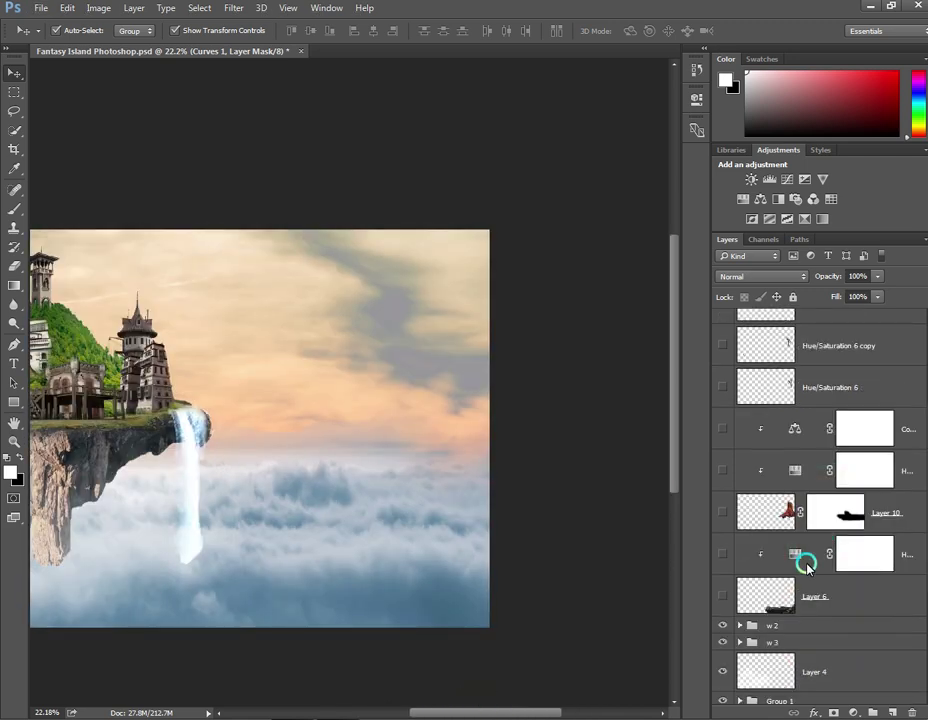
left_click(723, 516)
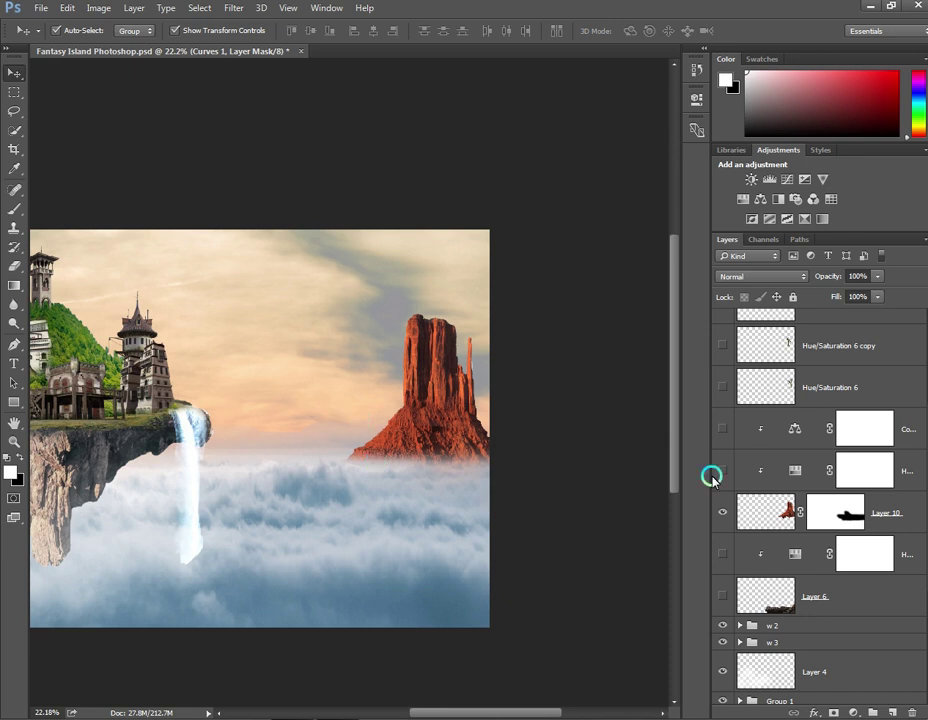
left_click(795, 471)
Step: Enable the mesa's Hue/Saturation 5 (Hue +2, Saturation -51) and review its values
double_click(795, 471)
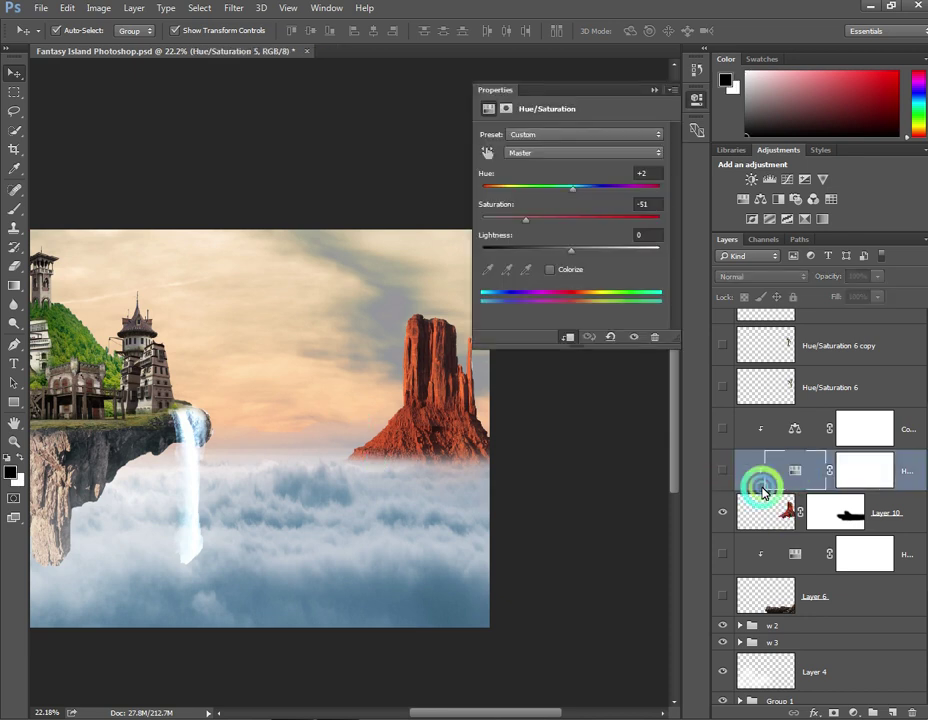
left_click(722, 470)
left_click(632, 236)
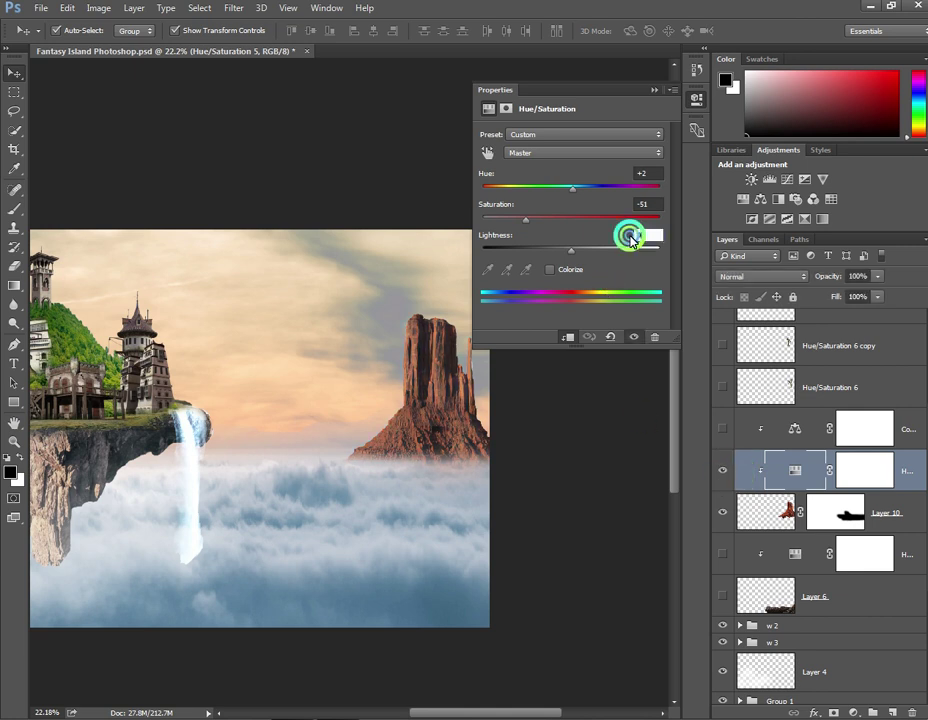
left_click(648, 204)
left_click(648, 173)
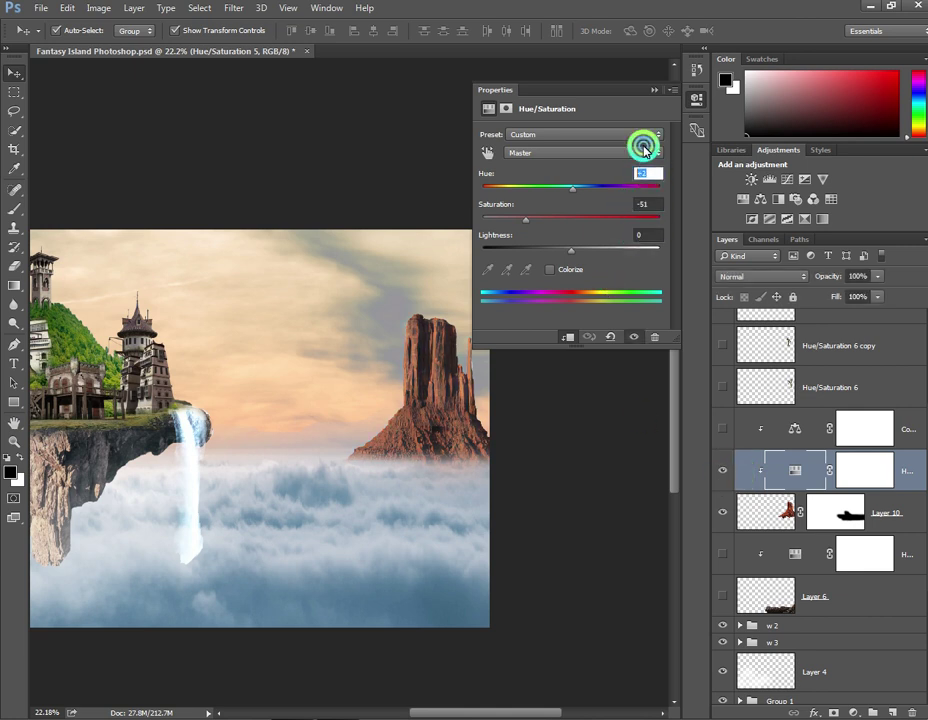
left_click(654, 90)
Step: Turn on the mesa's Color Balance 2 adjustment with midtones Green +9
left_click(725, 437)
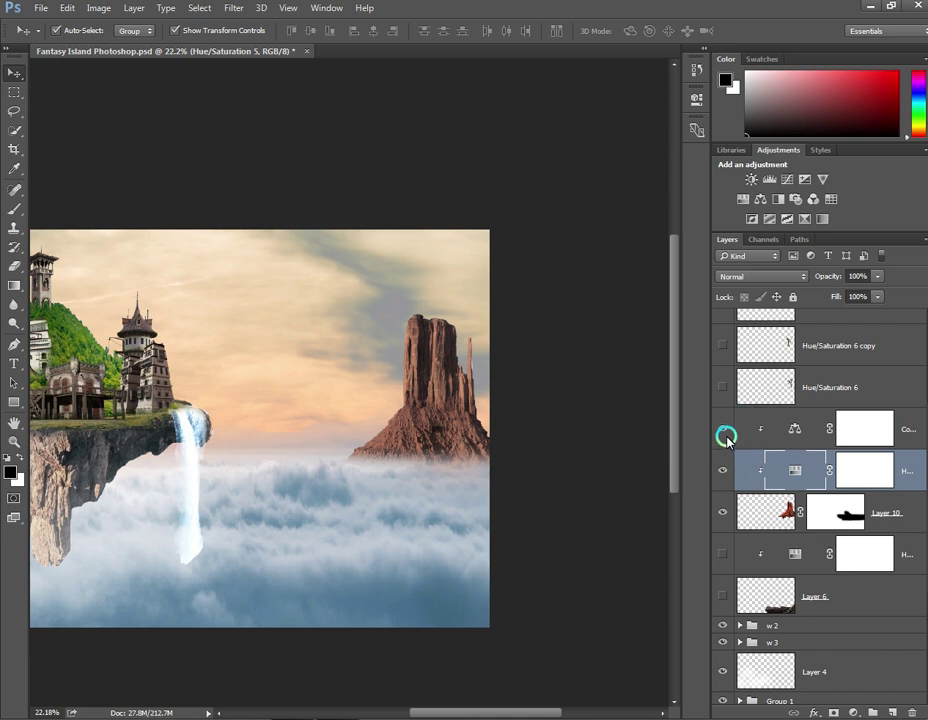
double_click(792, 430)
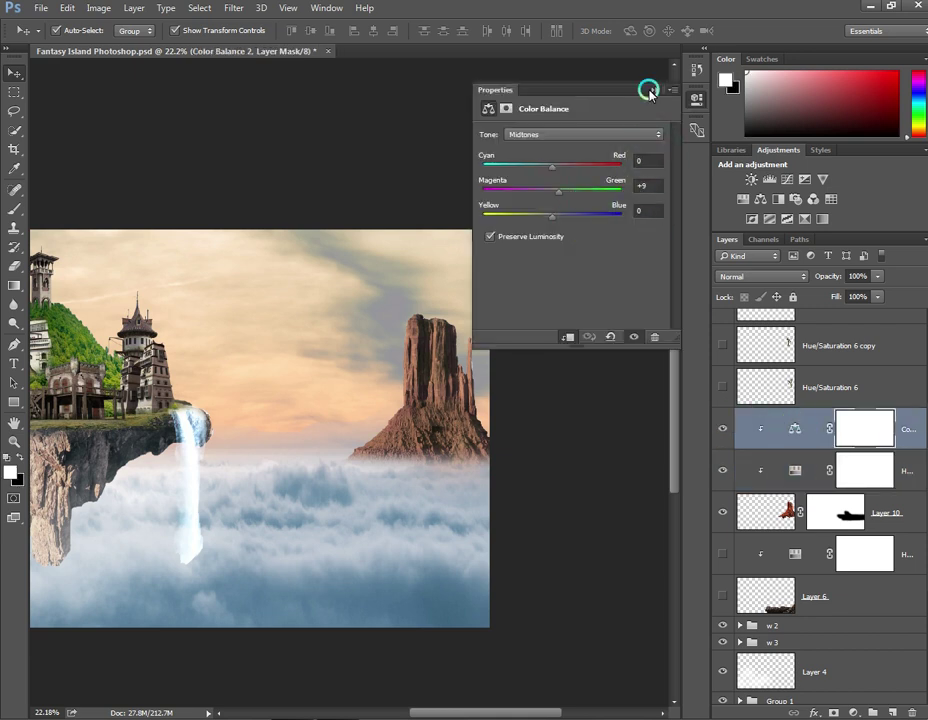
left_click(652, 90)
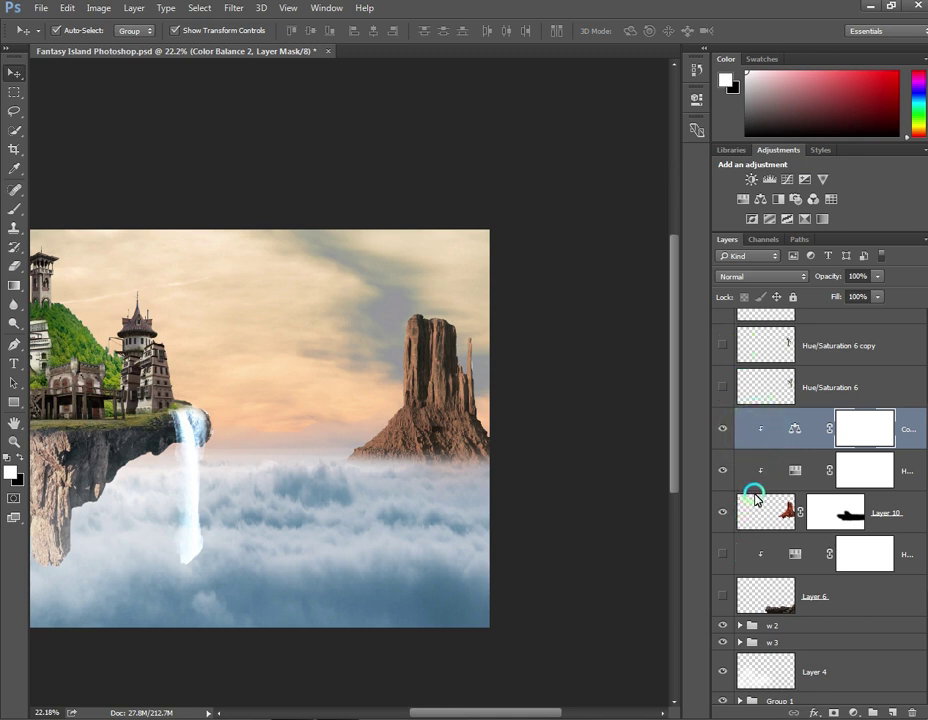
scroll(755, 500, "up", 2)
scroll(755, 500, "up", 2)
scroll(755, 500, "up", 1)
scroll(756, 502, "up", 2)
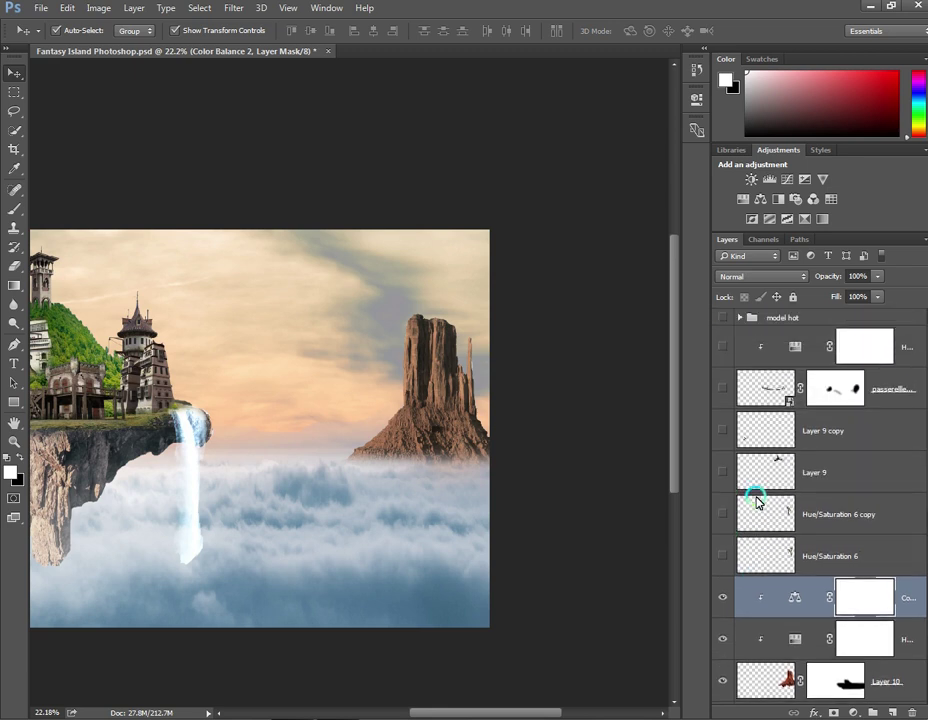
Step: Turn on the dragon layers so a winged red dragon soars toward the butte, then pan to view it
left_click(724, 388)
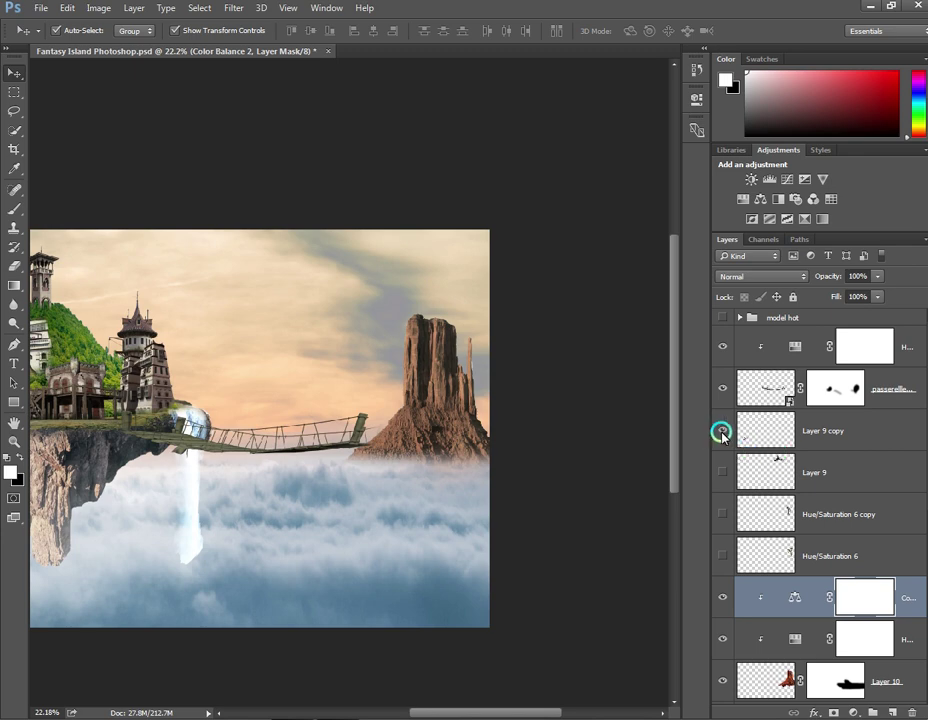
scroll(412, 491, "down", 2)
scroll(290, 517, "down", 2)
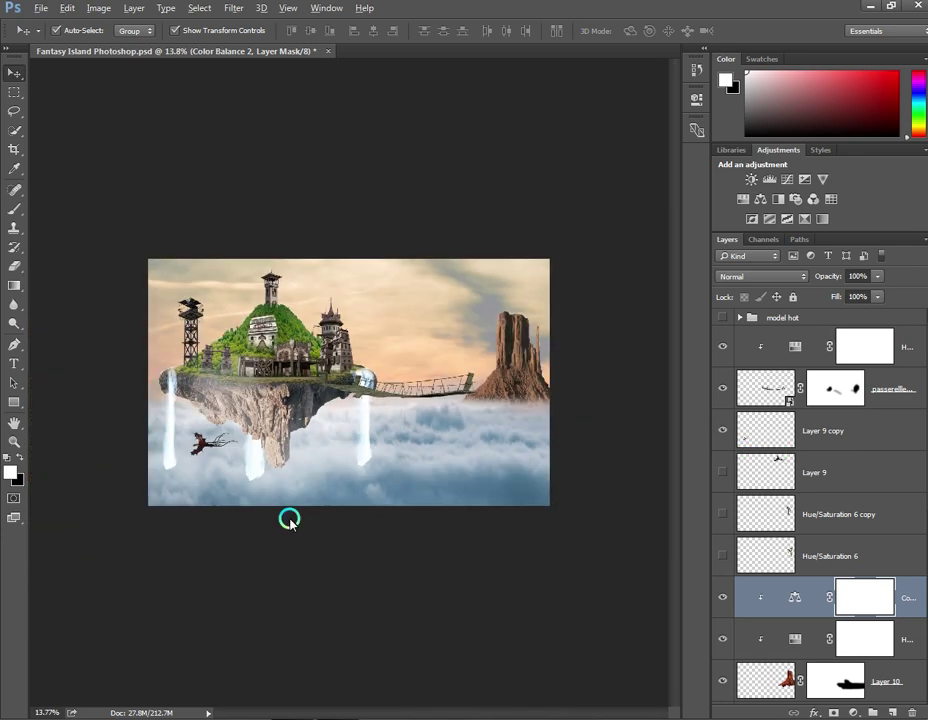
scroll(290, 520, "up", 5)
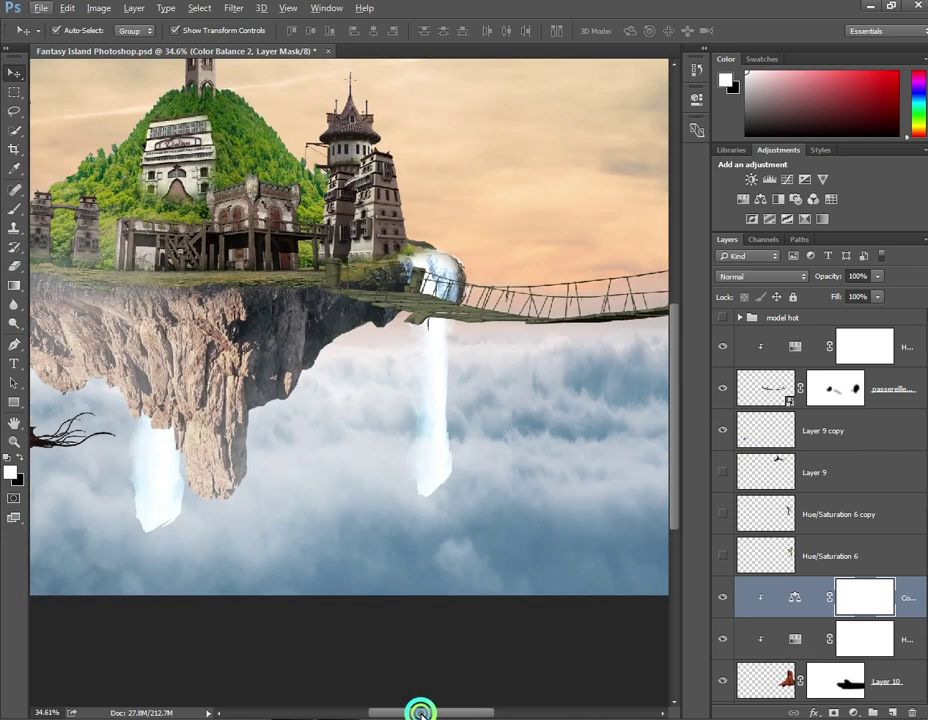
left_click_drag(420, 711, 362, 441)
scroll(370, 450, "up", 2)
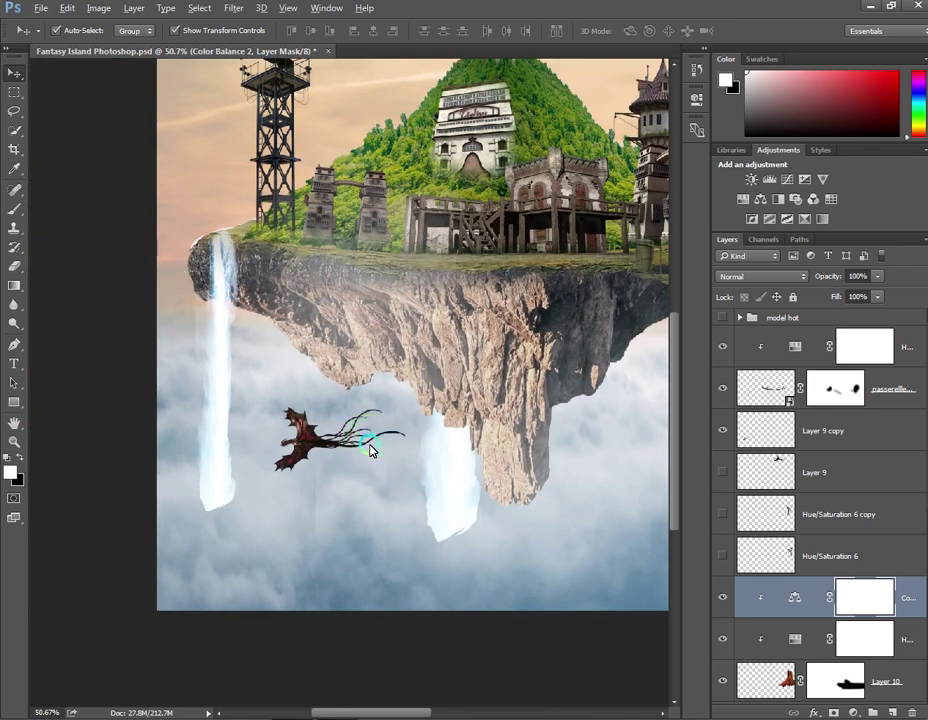
scroll(193, 412, "up", 1)
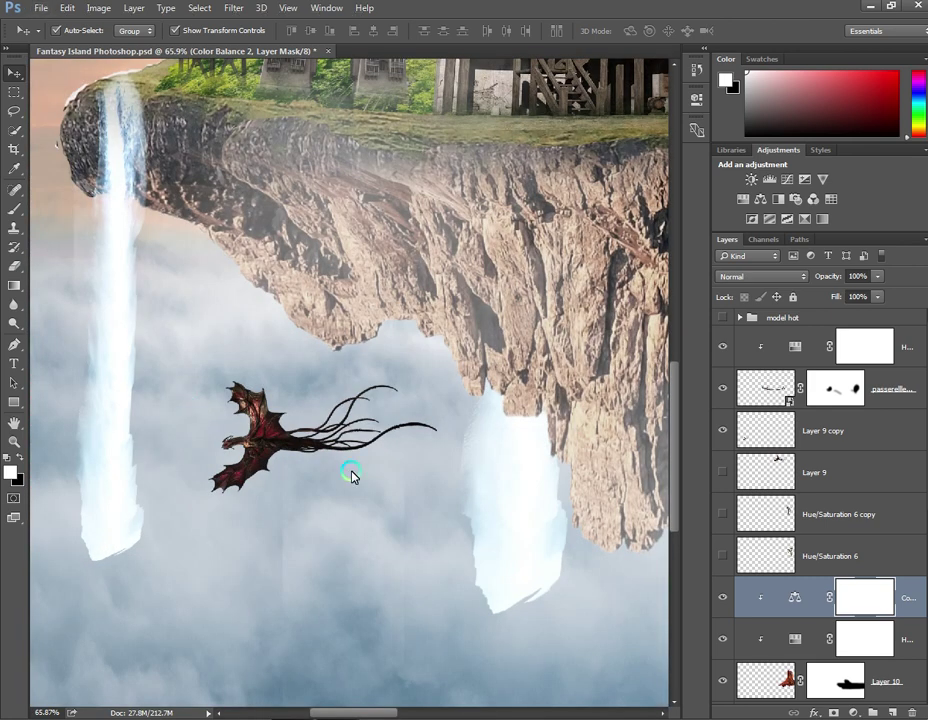
scroll(352, 477, "down", 3)
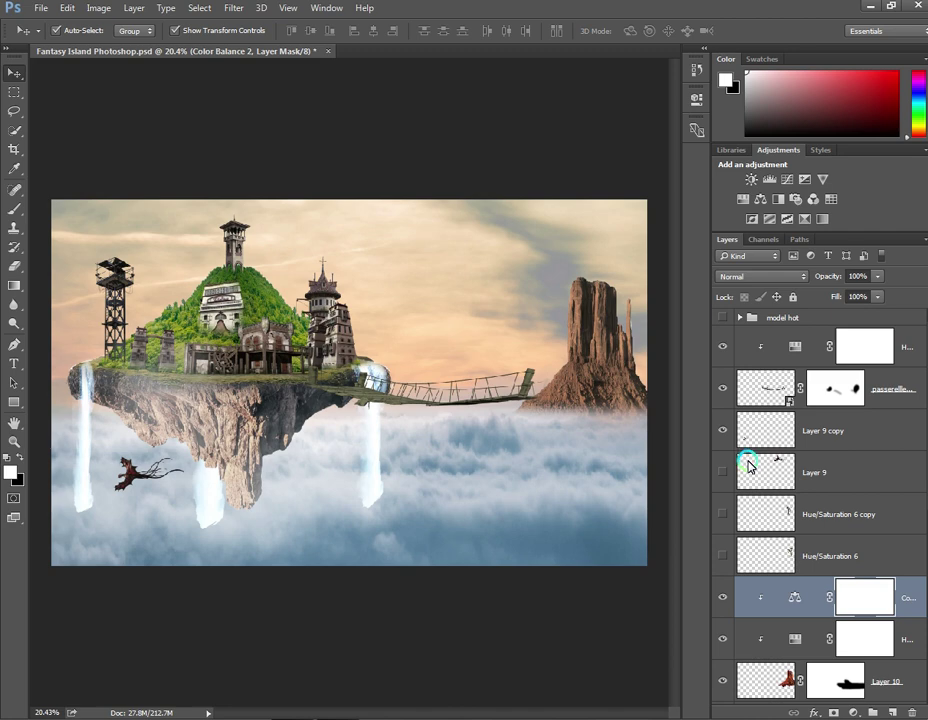
scroll(562, 352, "up", 1)
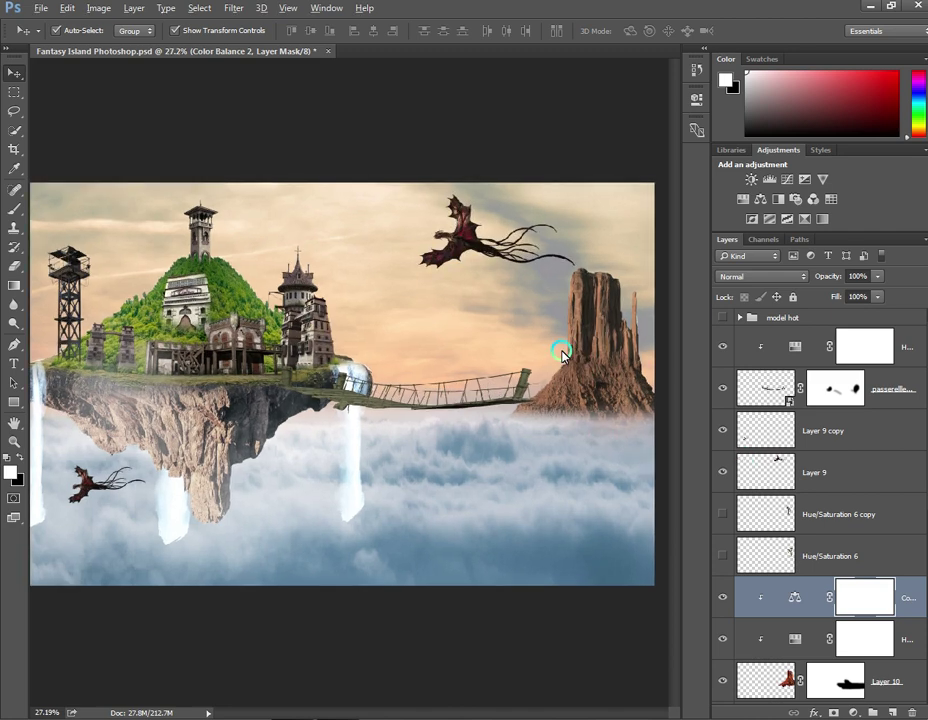
scroll(562, 354, "up", 1)
scroll(540, 332, "up", 1)
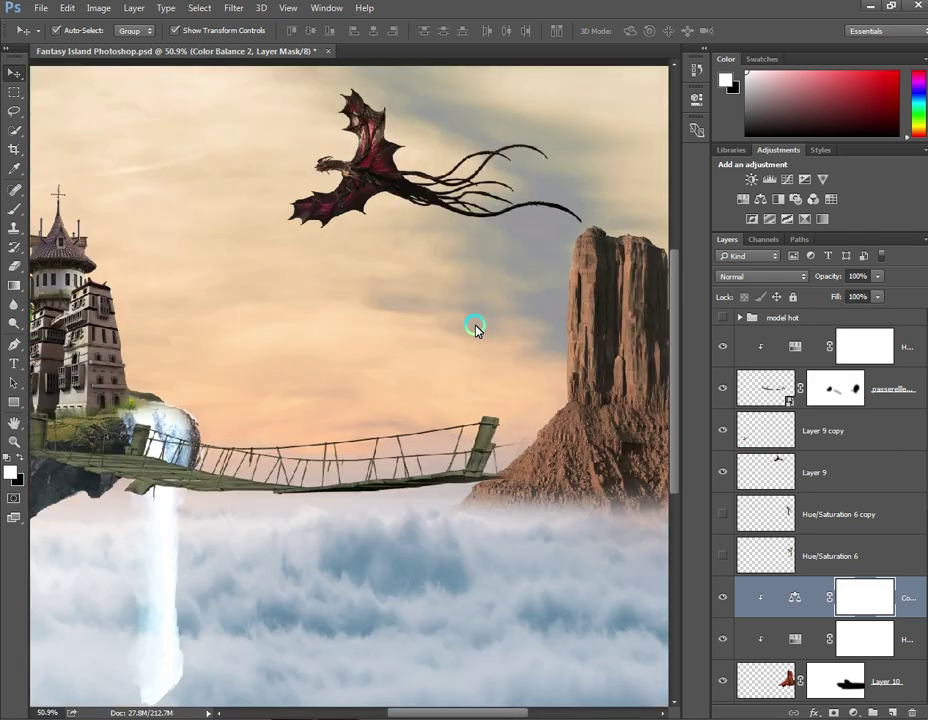
scroll(437, 218, "up", 1)
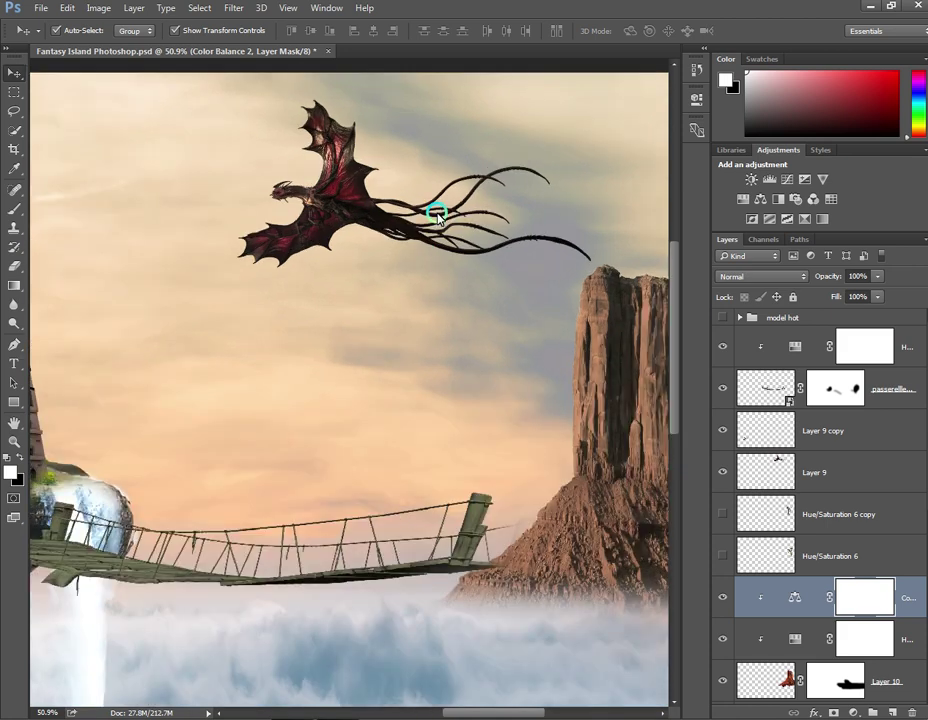
scroll(440, 240, "down", 3)
scroll(450, 258, "down", 1)
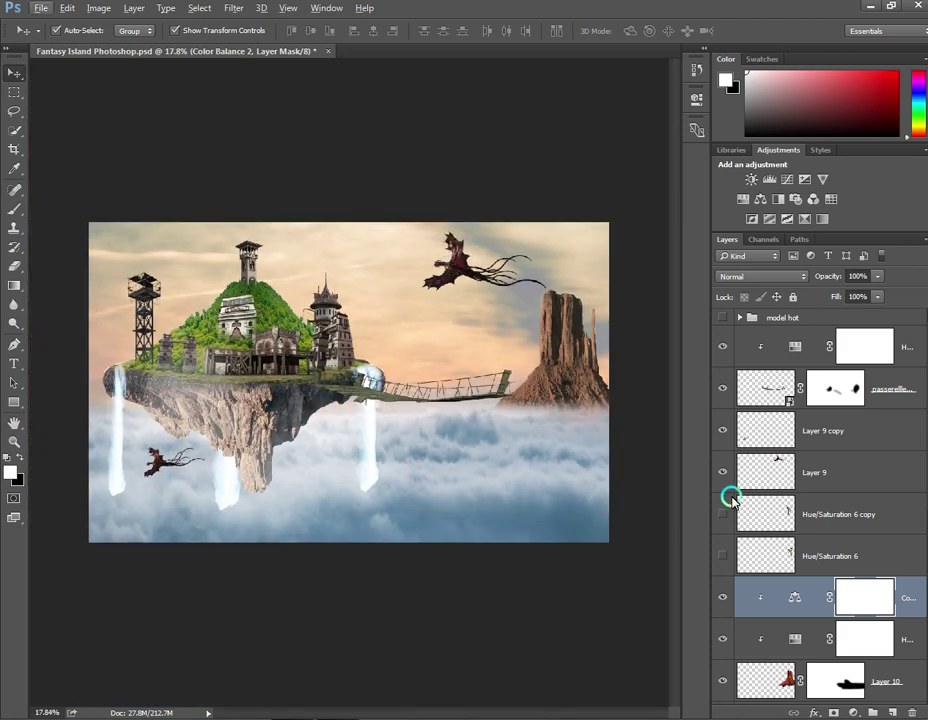
Step: Show the Hue/Saturation 6 mossy tree layer on the rock pillar
left_click(729, 499)
scroll(663, 410, "up", 2)
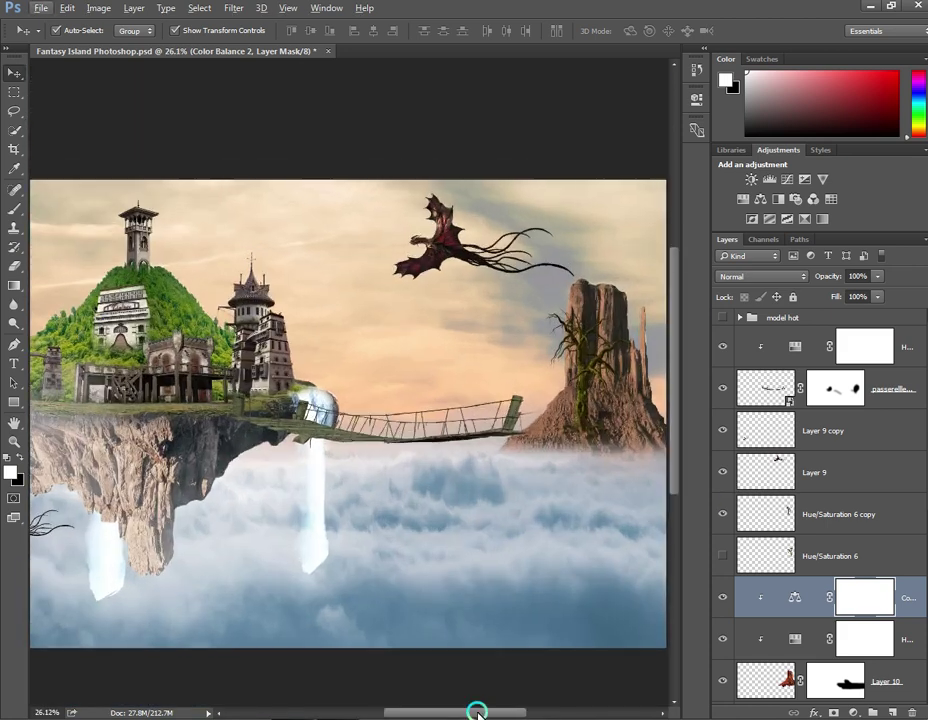
left_click_drag(477, 712, 600, 712)
scroll(537, 325, "up", 2)
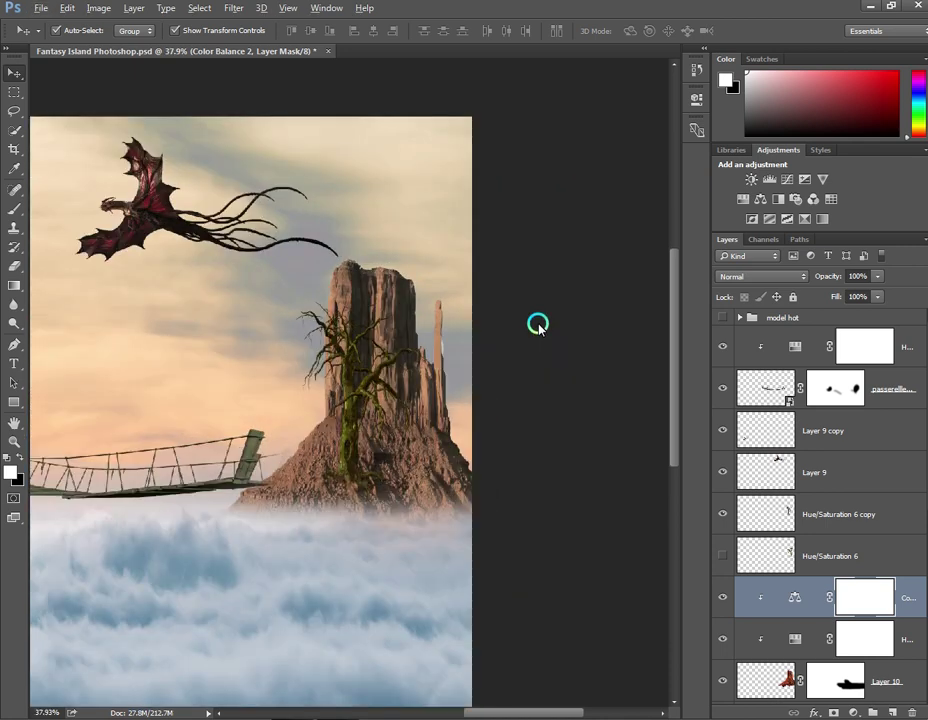
scroll(537, 325, "up", 2)
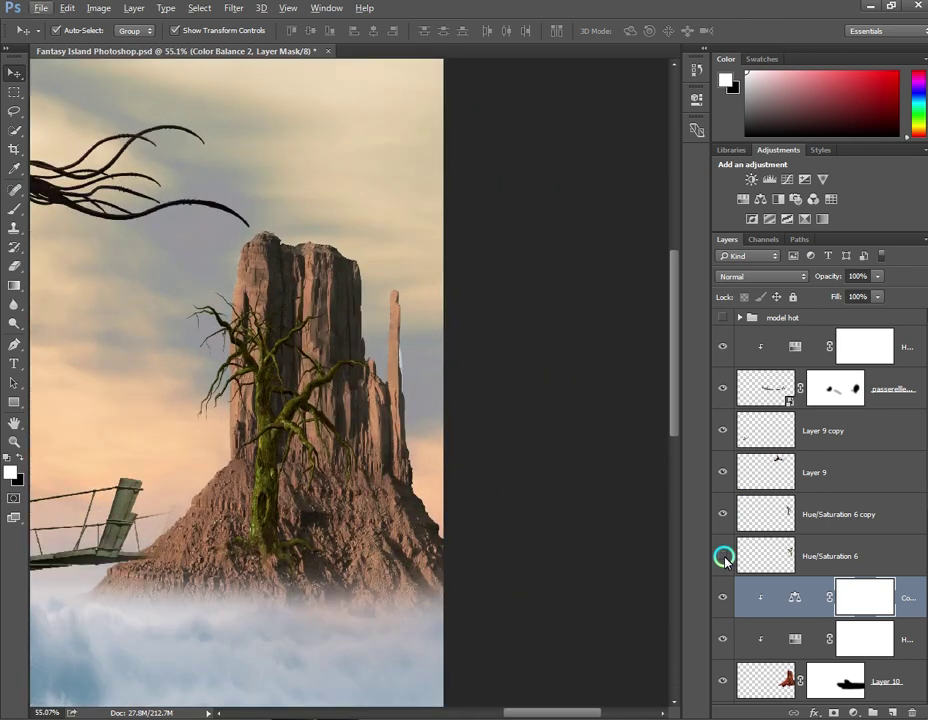
Step: Show the Hue/Saturation 6 copy, the tree's mirrored twin forming a symmetrical arch
left_click(723, 556)
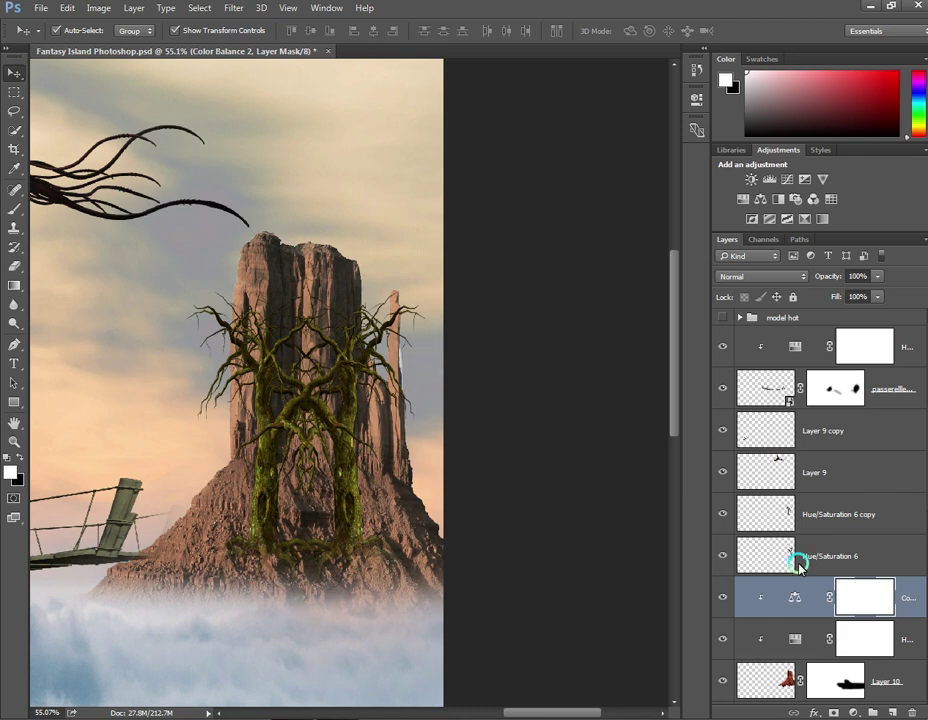
scroll(798, 565, "down", 1)
scroll(798, 566, "down", 2)
scroll(798, 567, "down", 3)
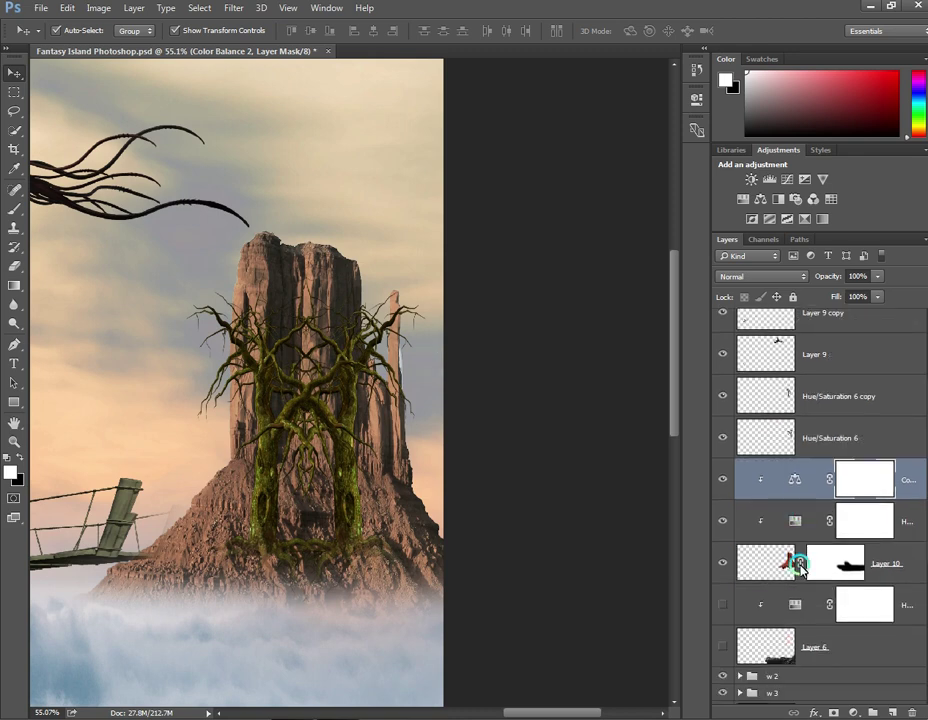
scroll(522, 551, "down", 3)
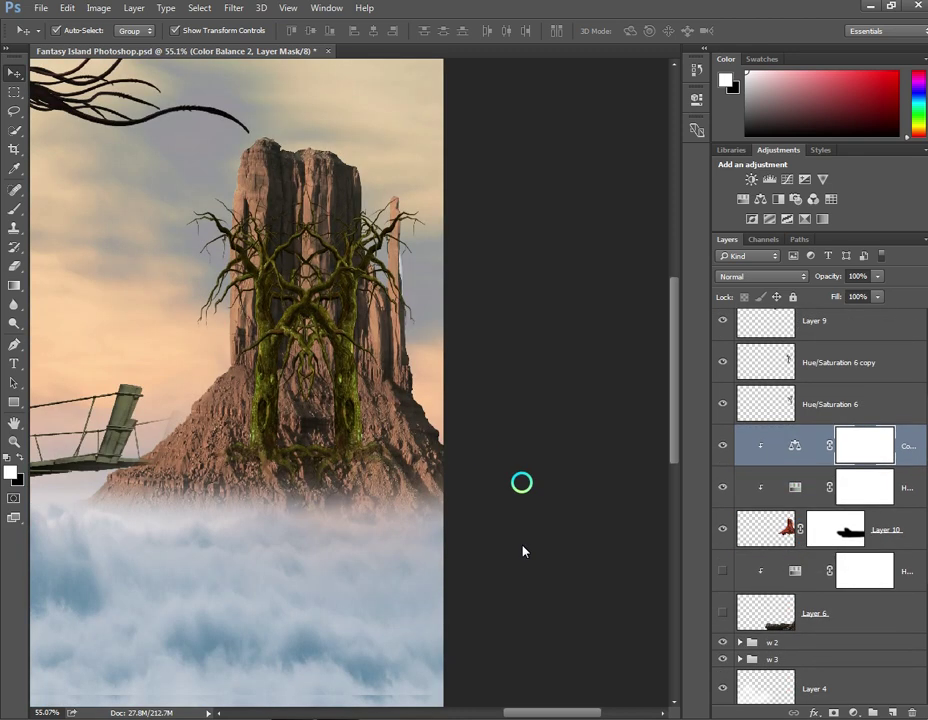
scroll(522, 560, "down", 3)
scroll(540, 610, "down", 1, "alt")
scroll(540, 690, "down", 1, "alt")
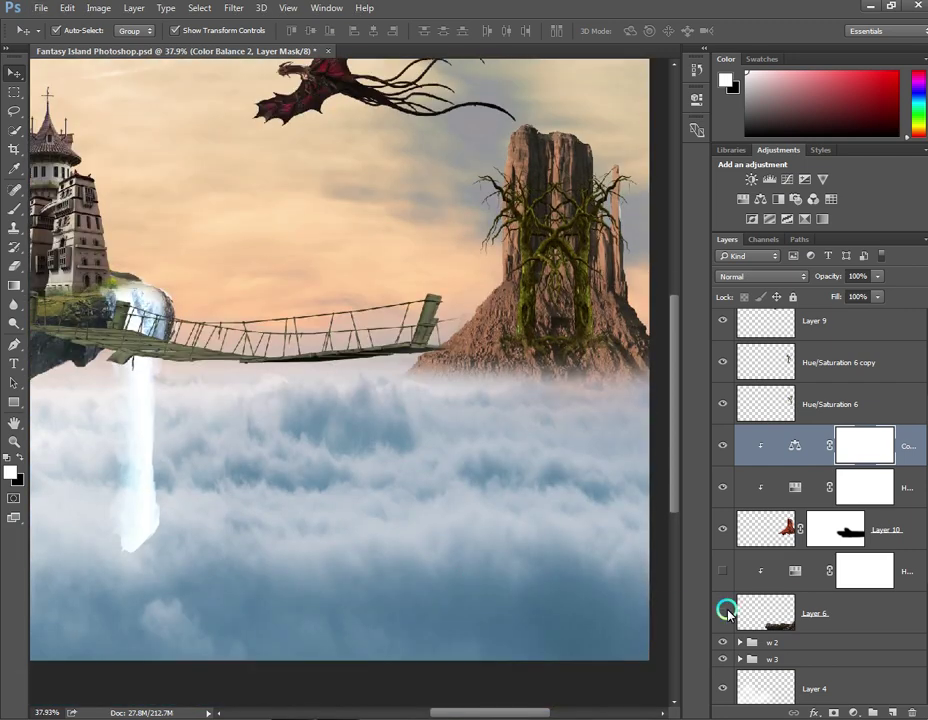
Step: Show the Layer 6 cliff and set its Hue/Saturation 4 to Hue +9, Saturation +17
left_click(722, 612)
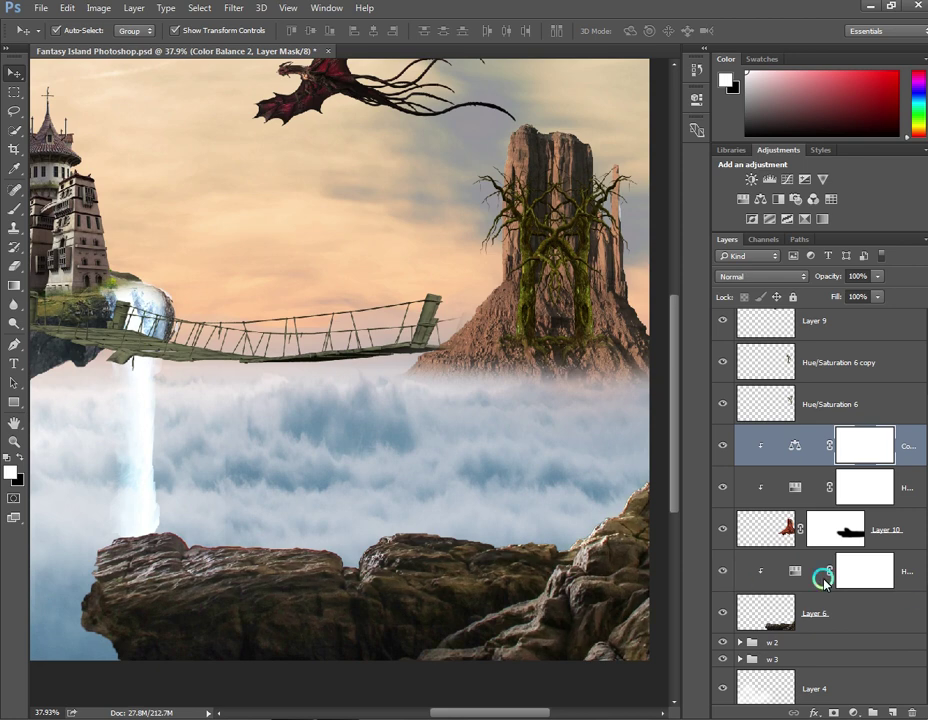
double_click(800, 571)
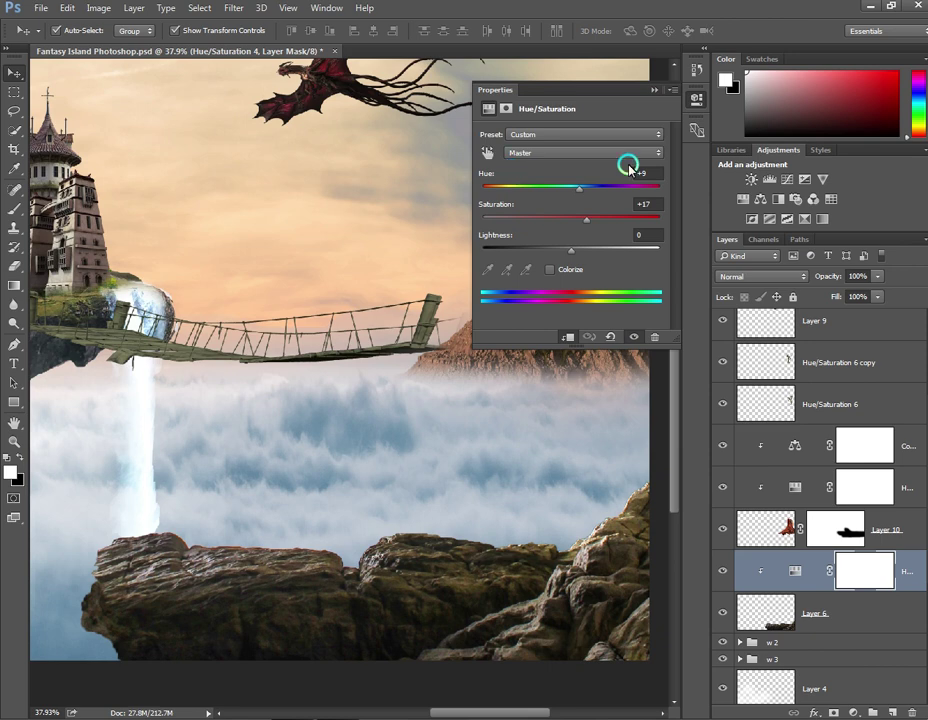
left_click(632, 203)
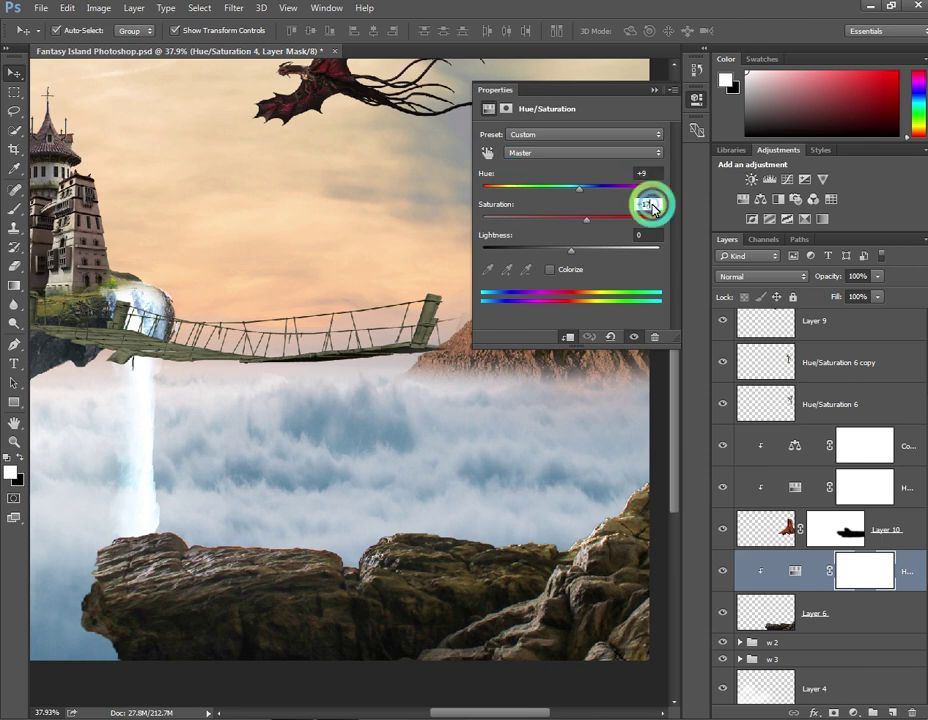
left_click(650, 108)
scroll(507, 207, "down", 5)
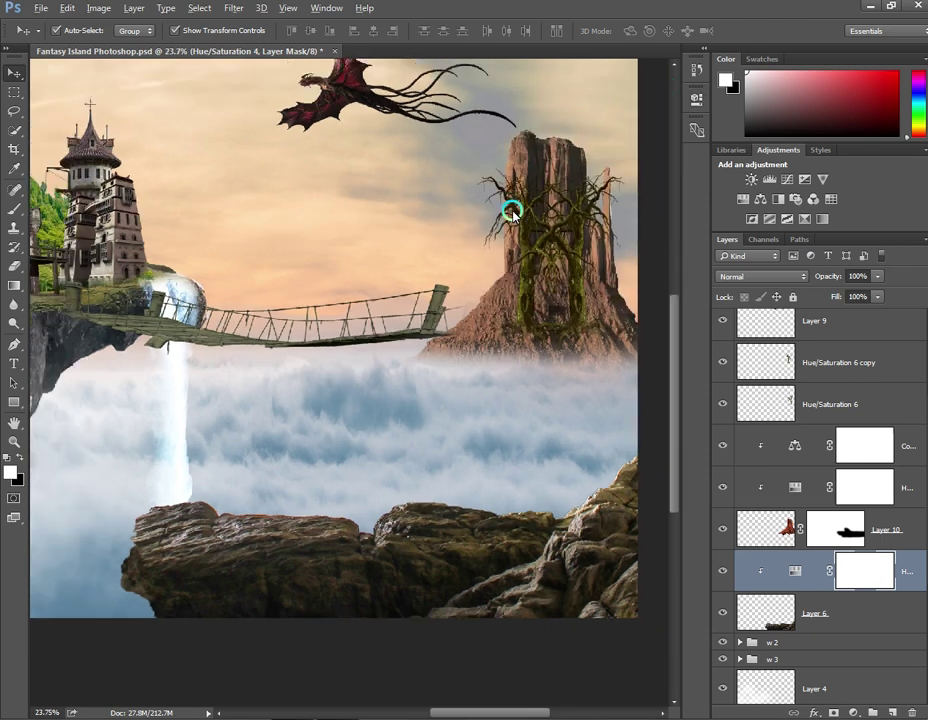
scroll(516, 238, "up", 1)
scroll(740, 441, "up", 2)
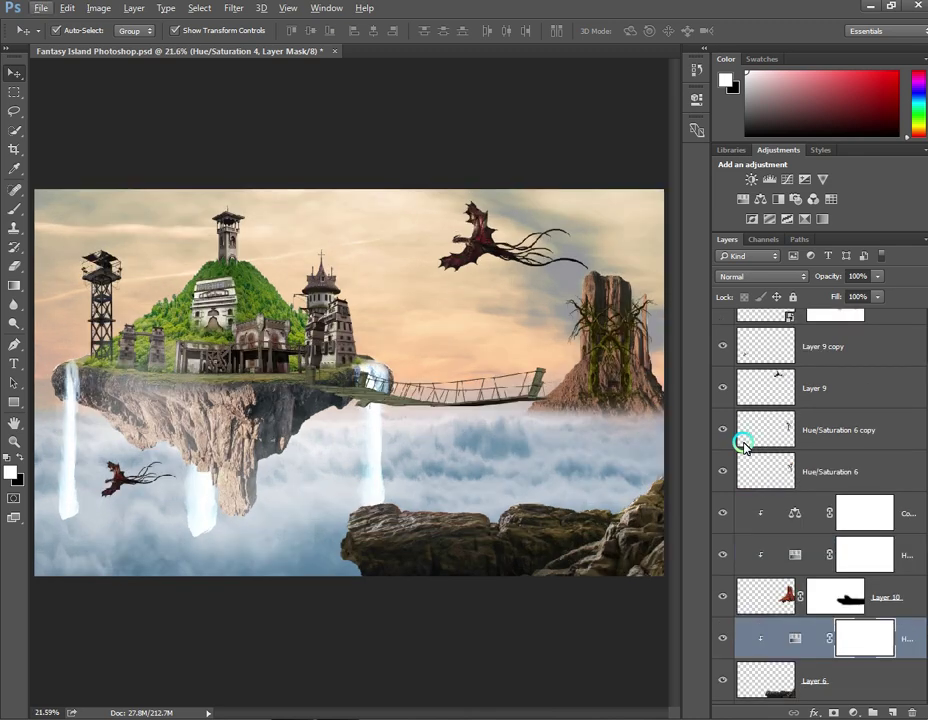
scroll(740, 441, "up", 2)
scroll(745, 445, "up", 1)
scroll(747, 446, "down", 2)
scroll(747, 446, "down", 3)
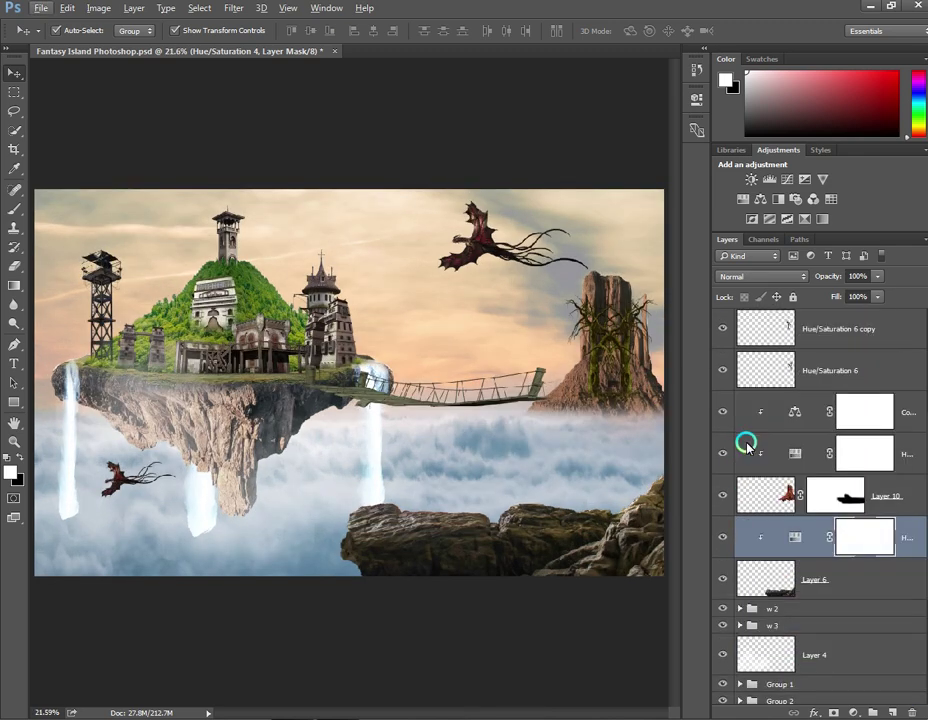
scroll(747, 446, "down", 2)
scroll(748, 450, "down", 1)
scroll(752, 455, "up", 2)
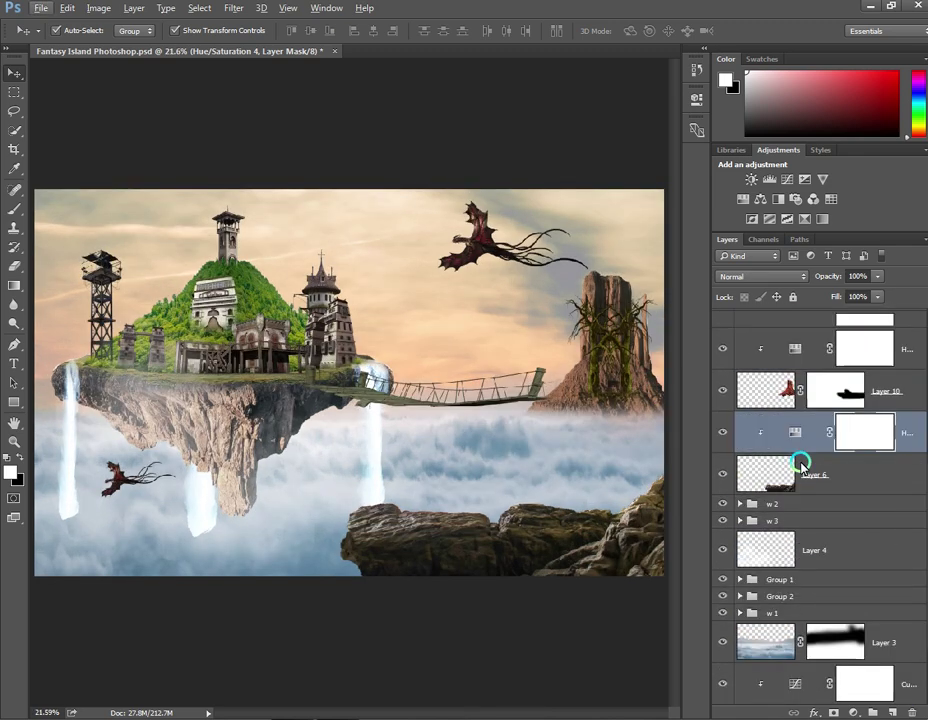
scroll(801, 460, "up", 2)
scroll(801, 460, "up", 2)
scroll(802, 458, "up", 2)
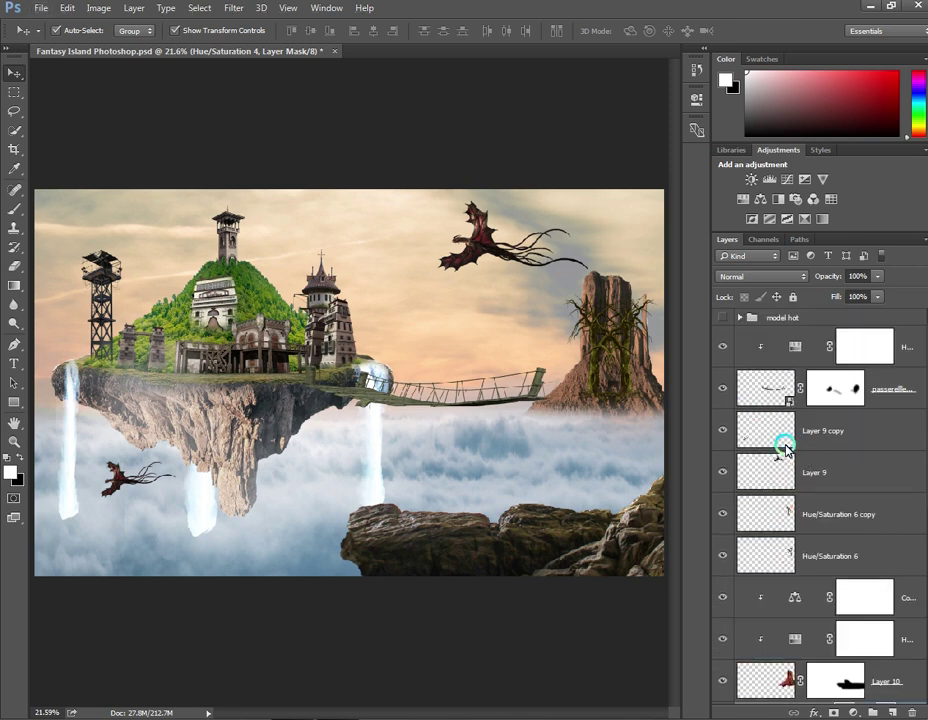
scroll(577, 587, "up", 1)
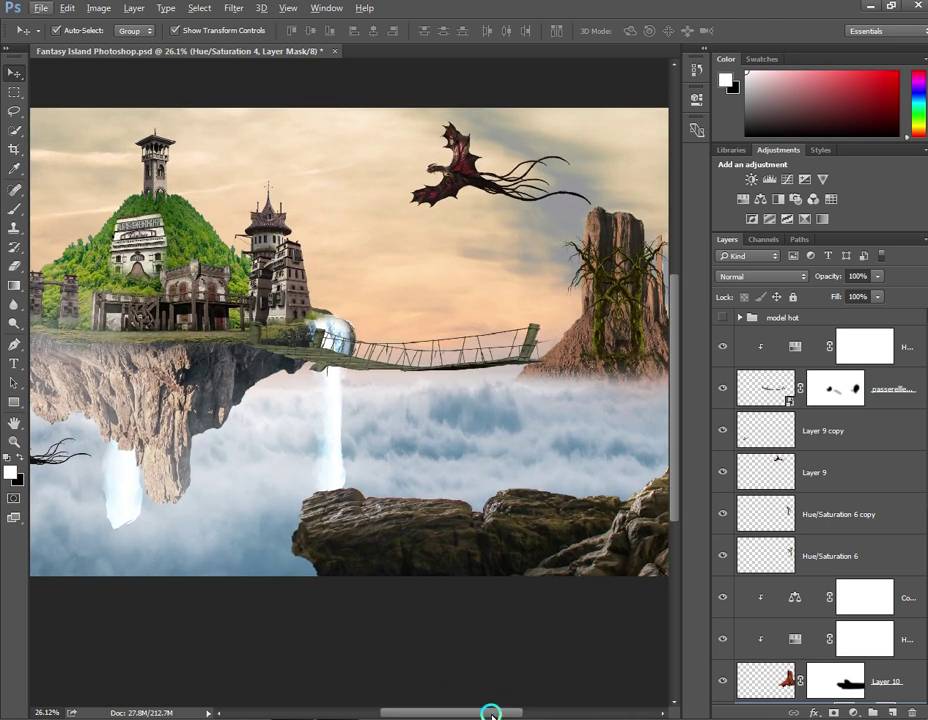
left_click_drag(491, 712, 531, 713)
scroll(557, 580, "up", 2)
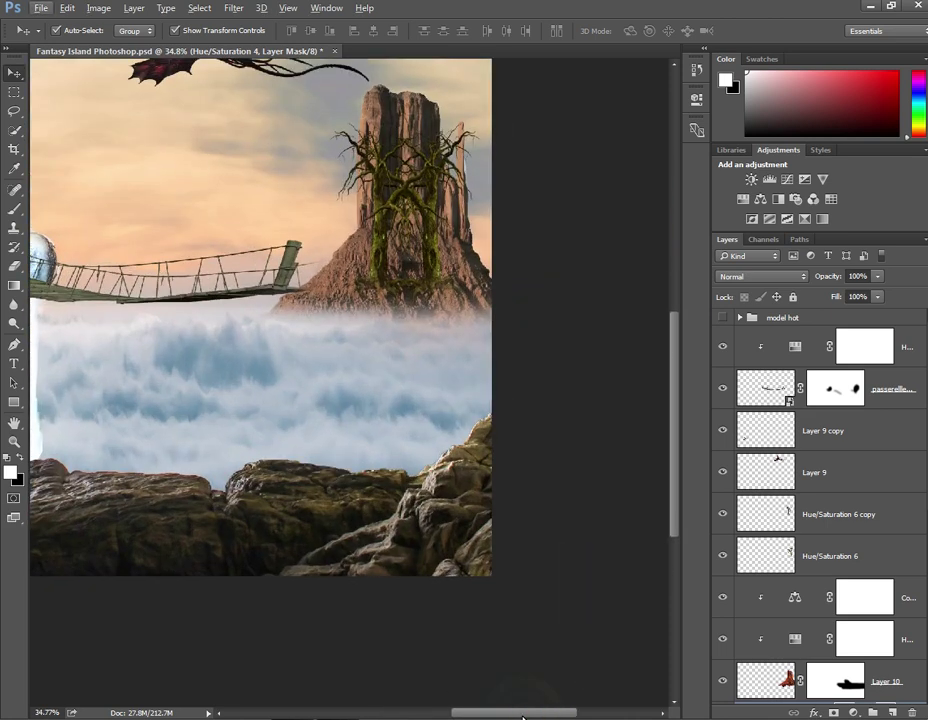
scroll(555, 644, "left", 3)
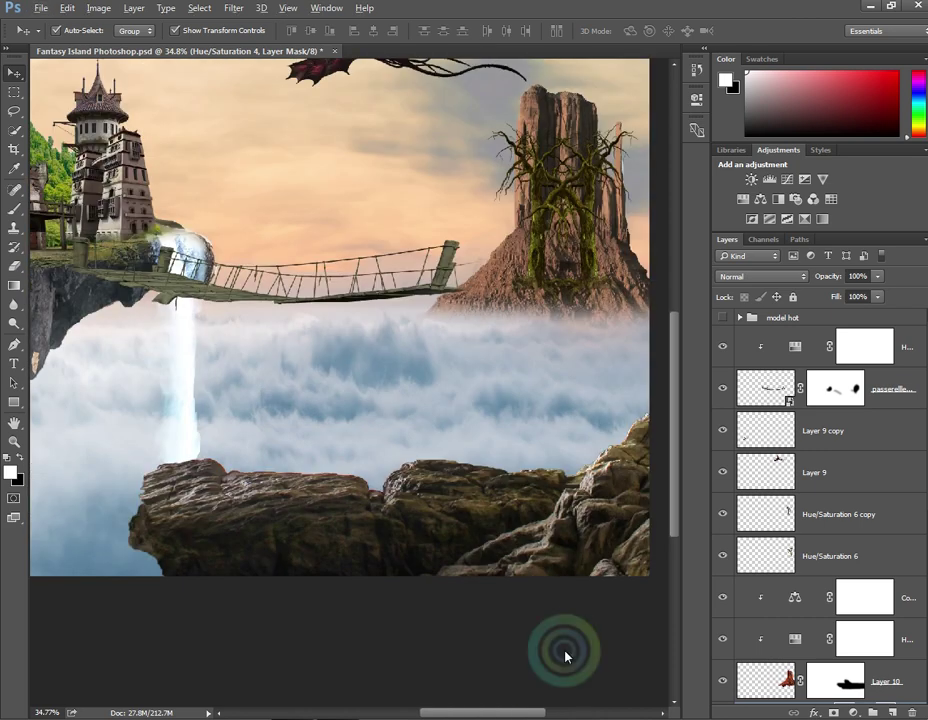
scroll(564, 655, "down", 1)
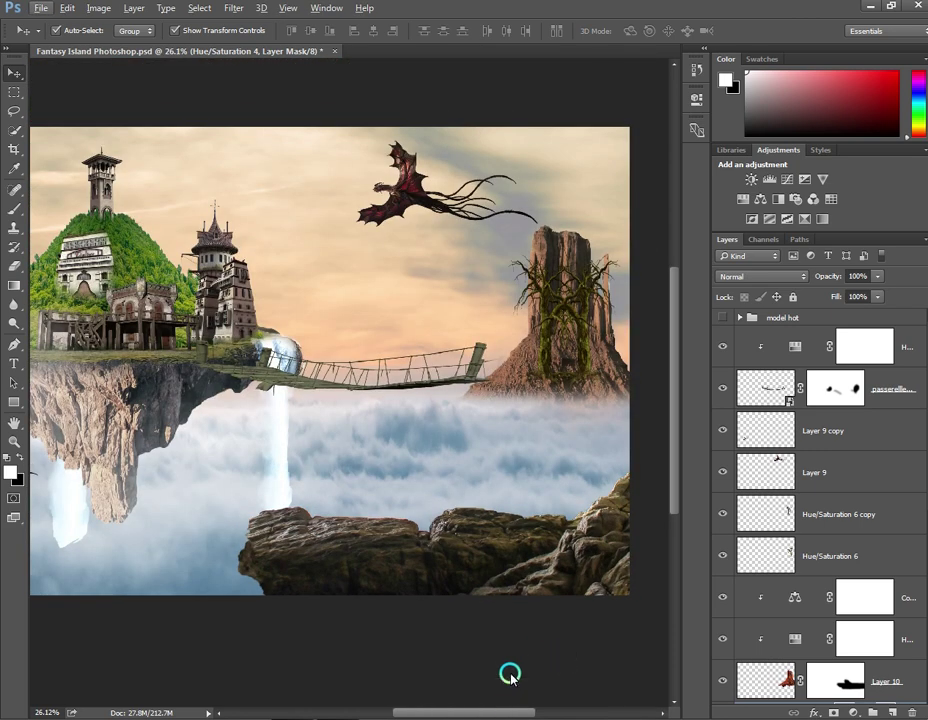
scroll(511, 662, "down", 2)
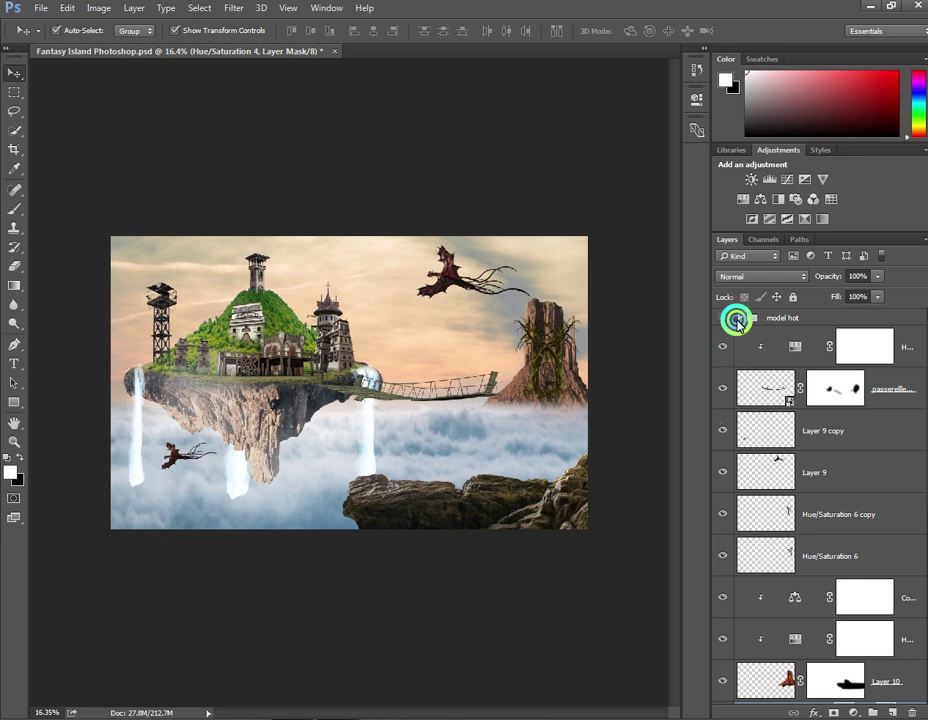
Step: Toggle the model hot group open and shut several times, leaving it collapsed
left_click(739, 319)
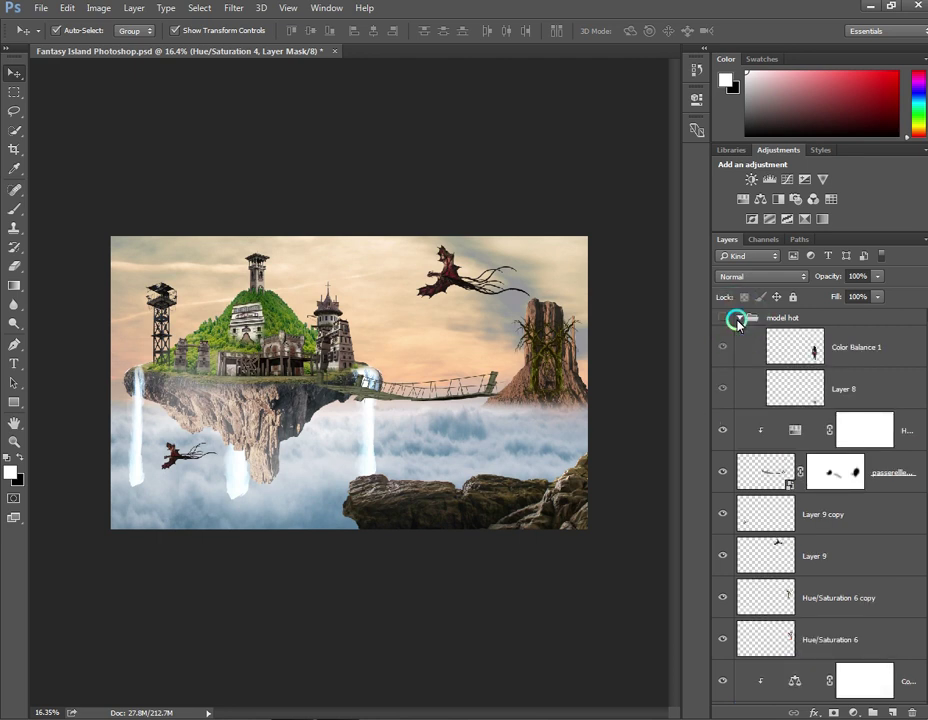
left_click(739, 319)
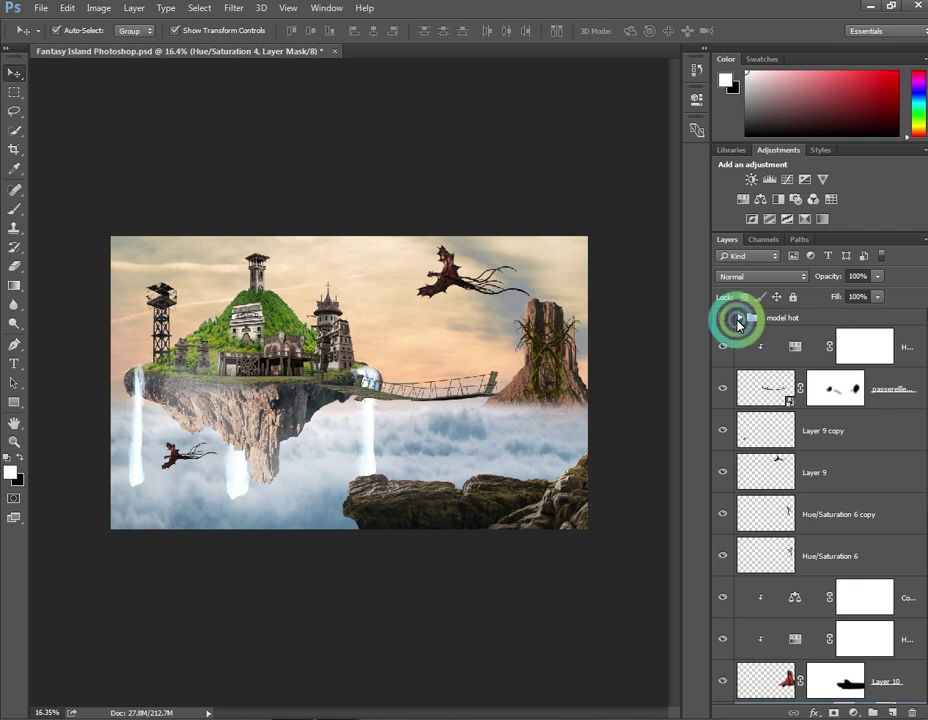
left_click(739, 319)
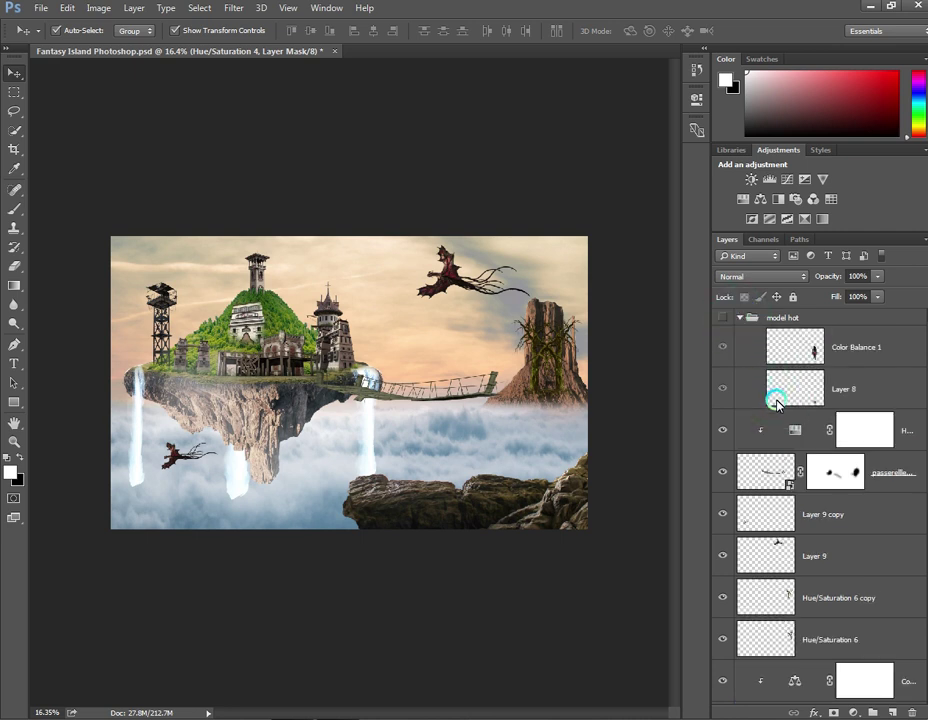
left_click(740, 318)
left_click(740, 318)
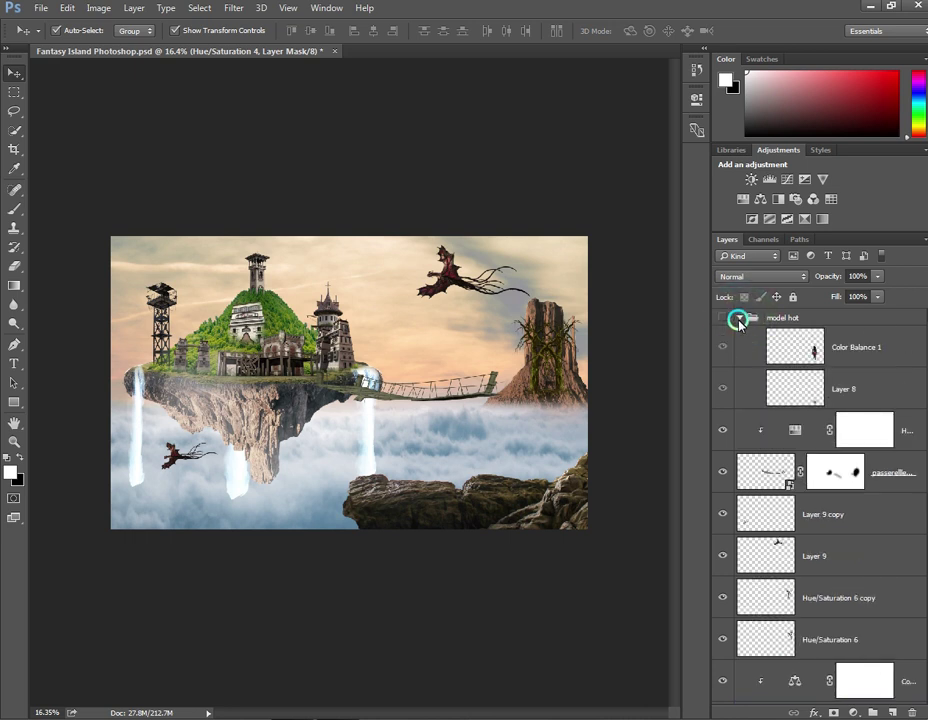
left_click(740, 318)
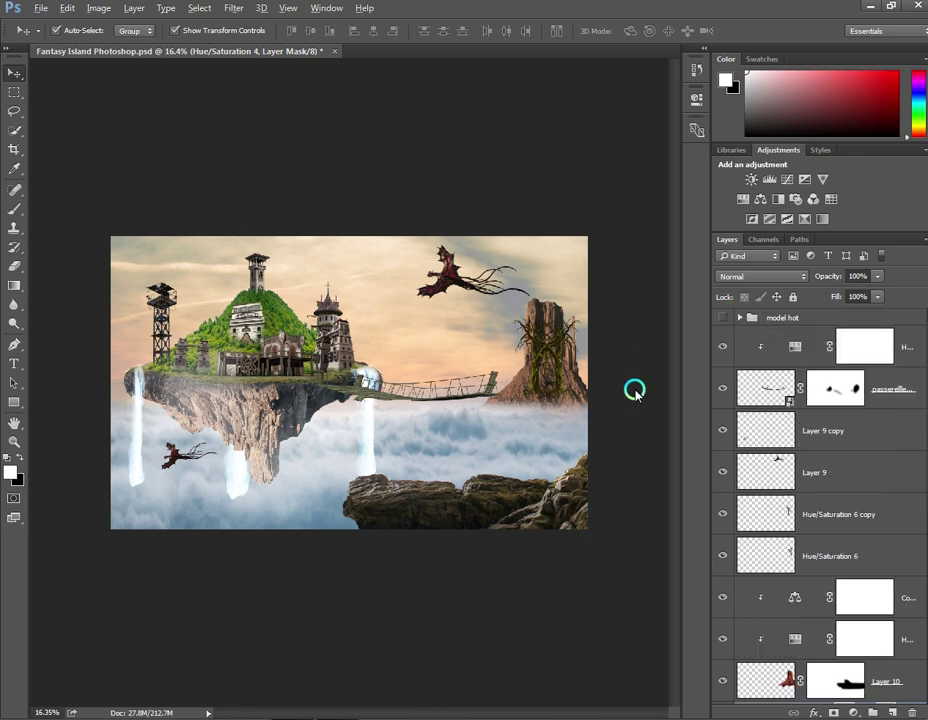
scroll(632, 387, "up", 1)
Step: Start File > Place Embedded and browse the stocks 01 image thumbnails in Downloads
scroll(635, 400, "up", 1)
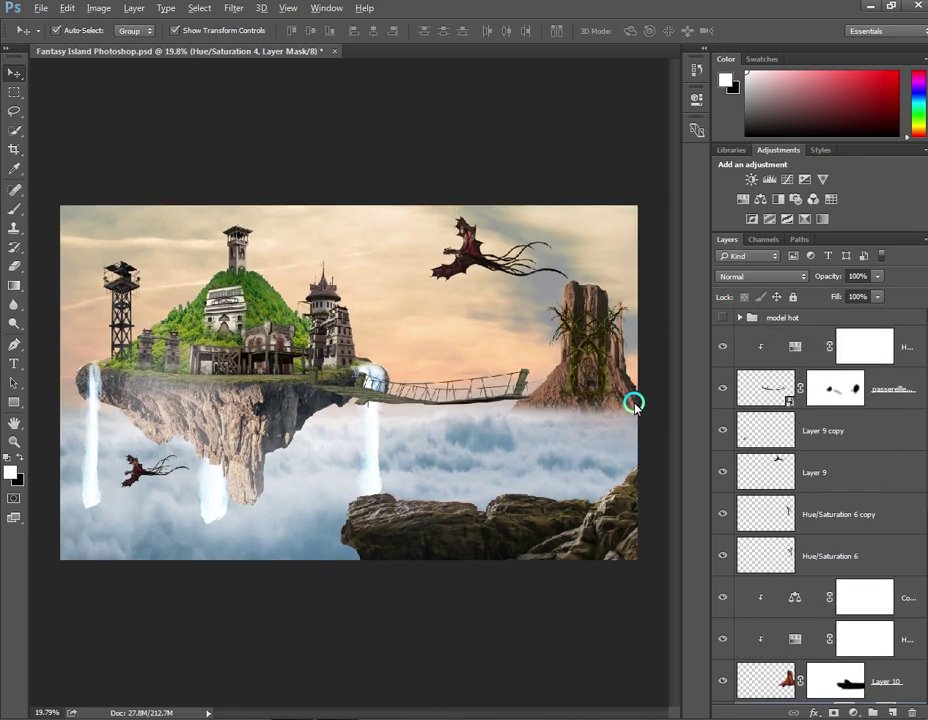
scroll(635, 405, "down", 1)
left_click(40, 8)
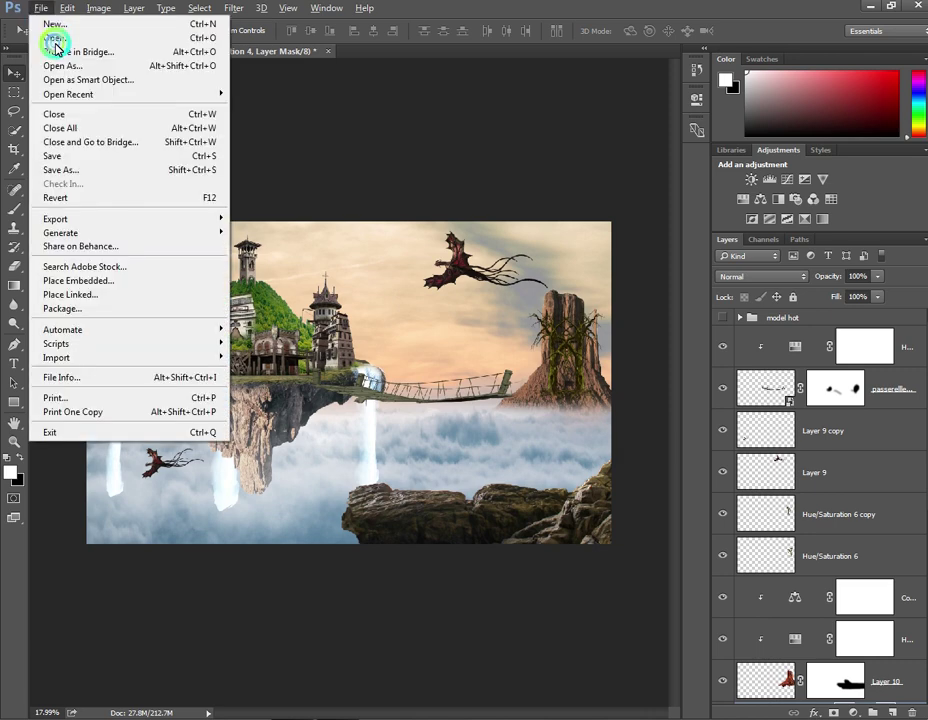
left_click(73, 280)
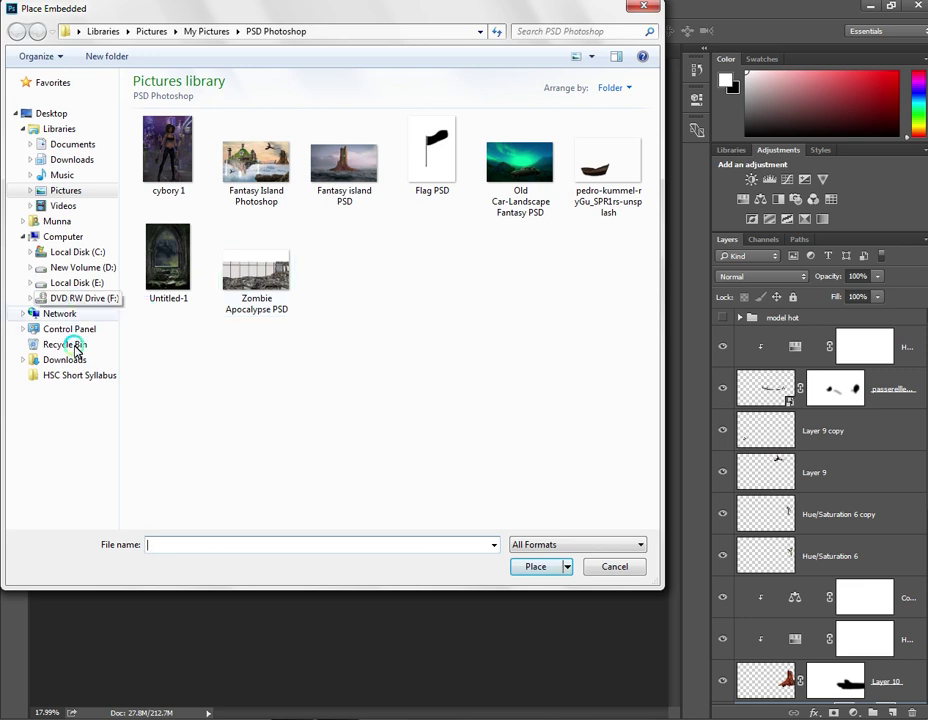
left_click(66, 359)
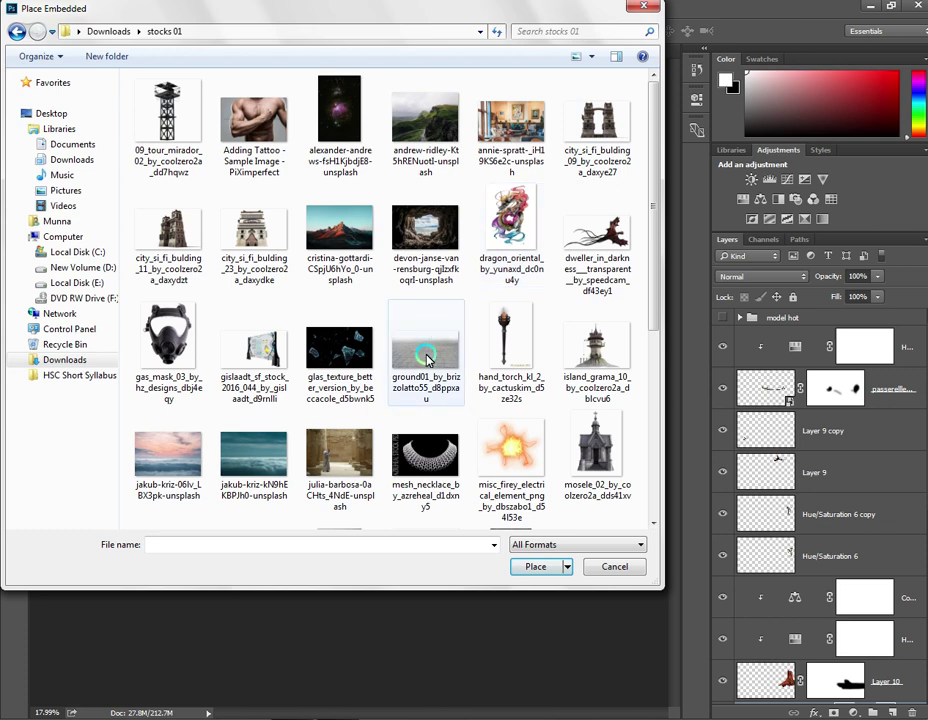
scroll(388, 399, "down", 3)
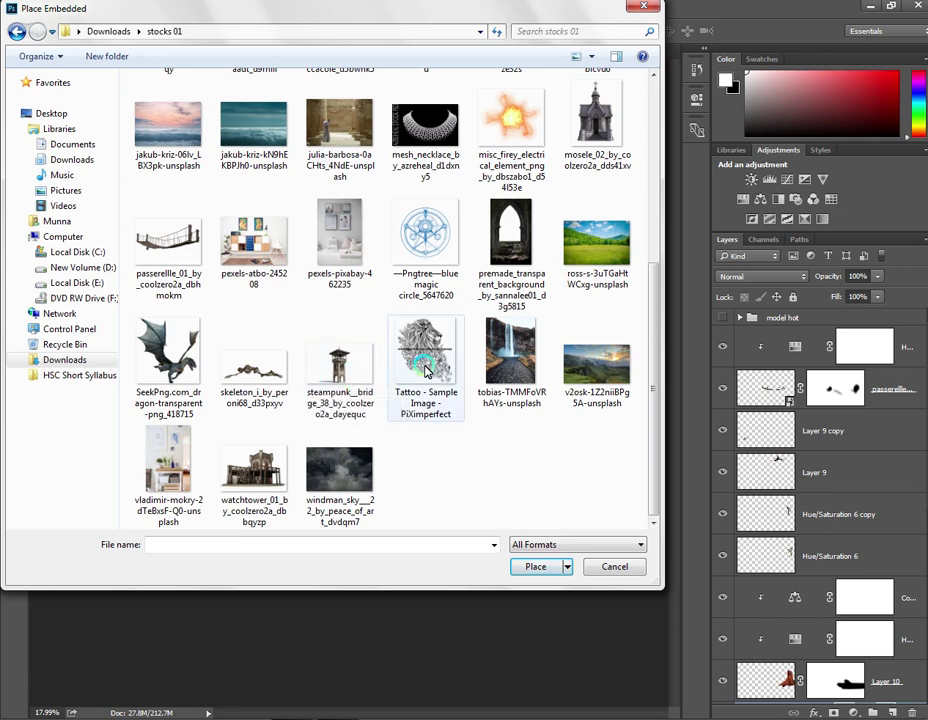
scroll(450, 340, "up", 3)
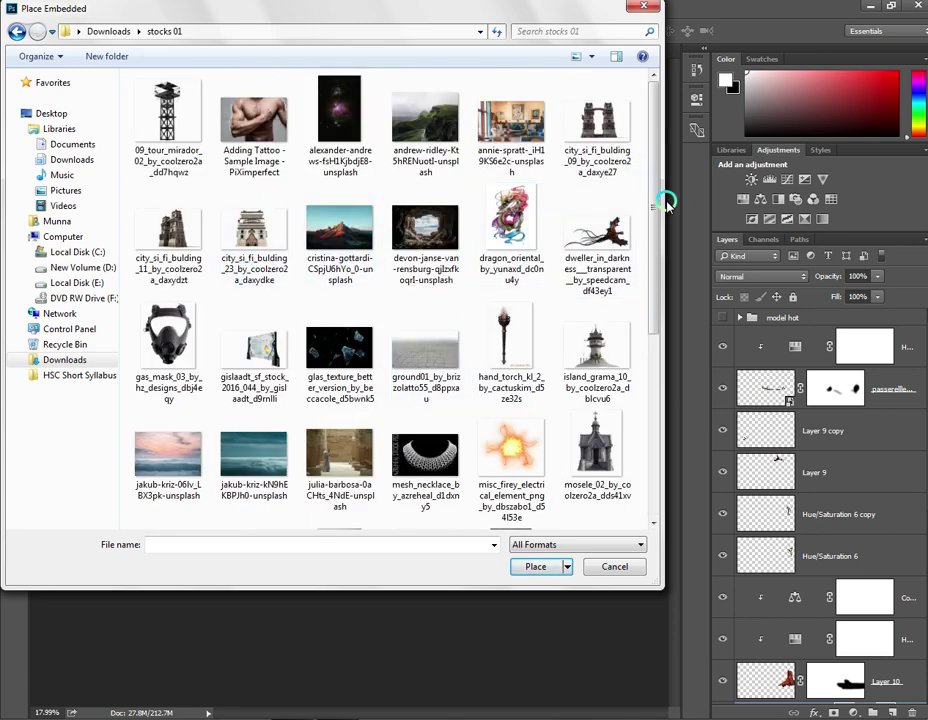
left_click_drag(657, 242, 652, 352)
Step: Place the SeekPng grey dragon image and scale it down
double_click(186, 467)
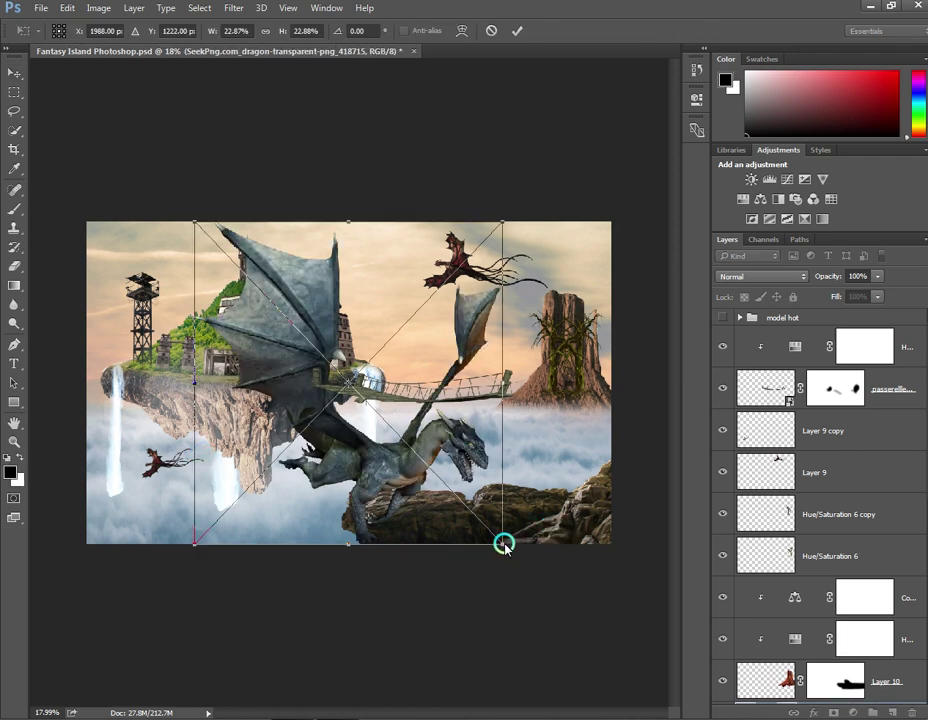
mouse_move(503, 544)
left_mouse_down()
mouse_move(375, 371)
mouse_move(273, 303)
mouse_move(269, 281)
left_mouse_up()
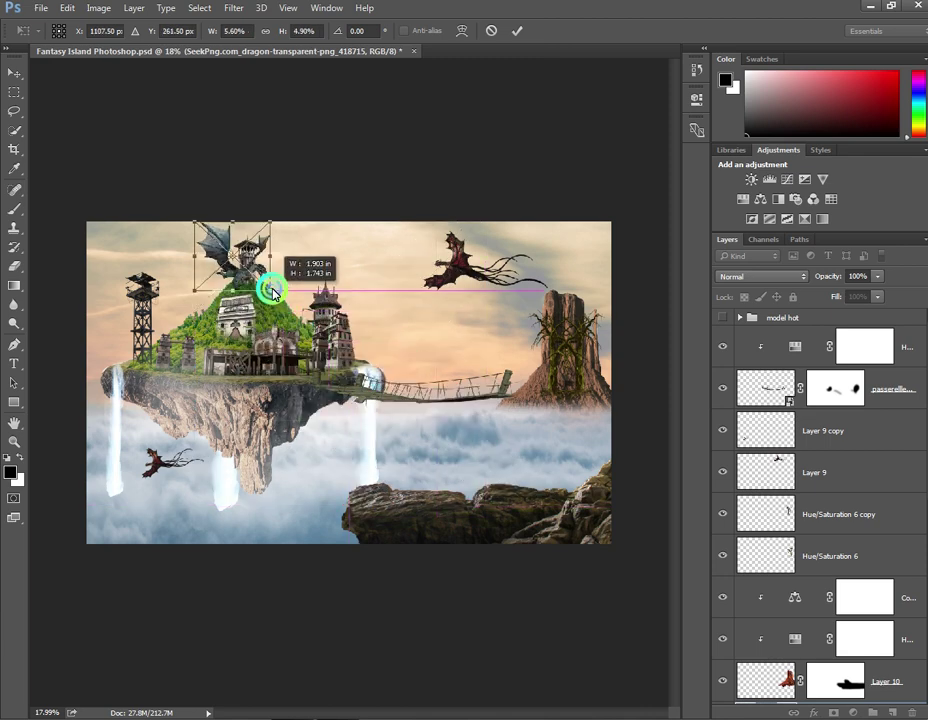
double_click(219, 256)
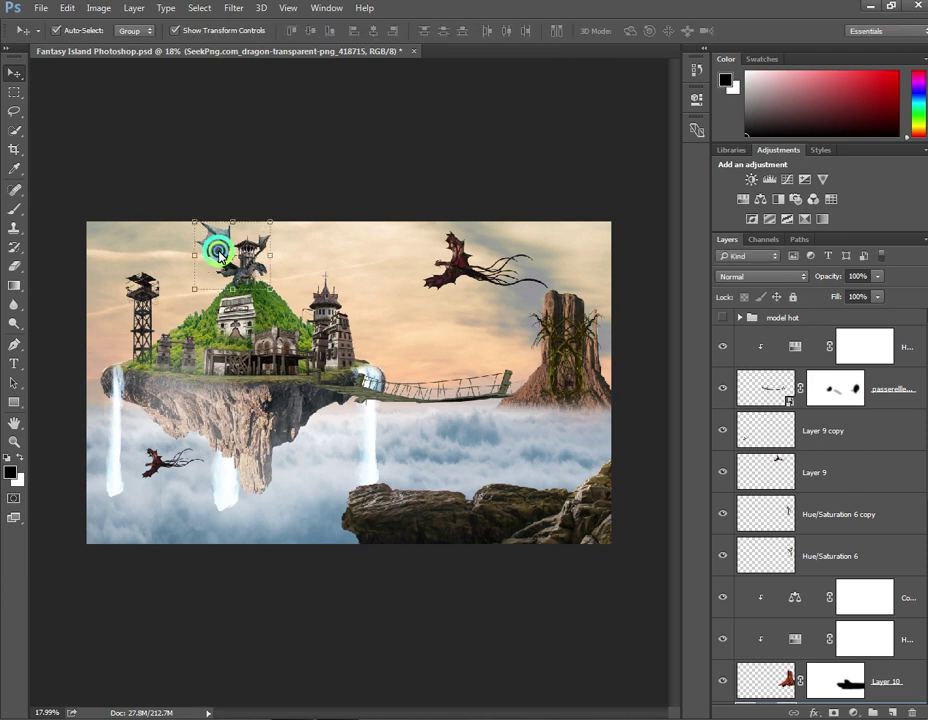
Step: Shrink the dragon to about 3%, move it to the top-left sky, and commit
left_click_drag(219, 256, 167, 256)
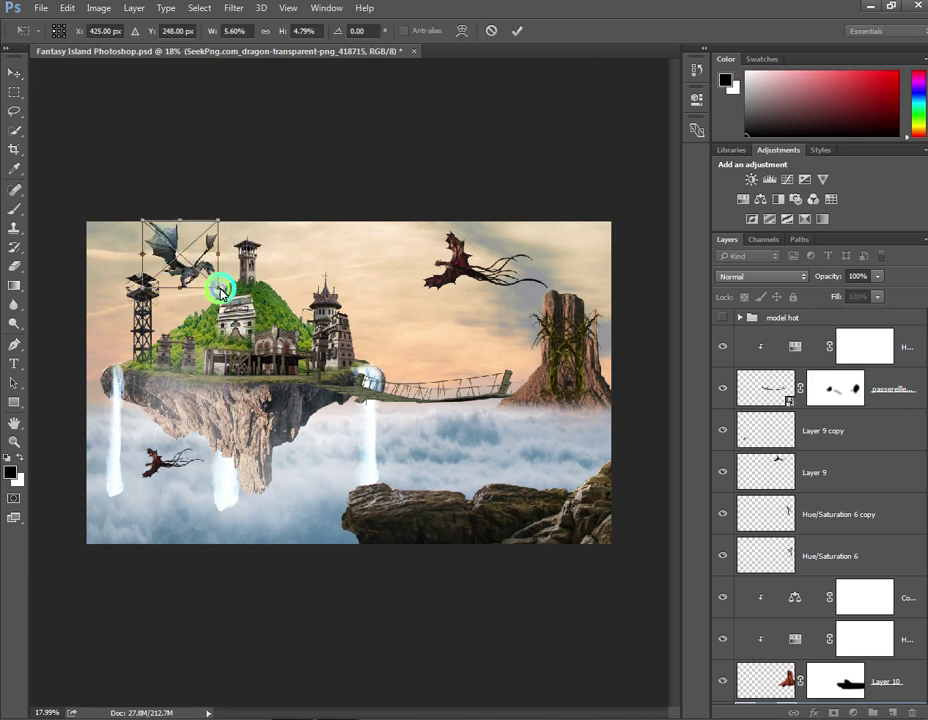
mouse_move(221, 289)
left_mouse_down()
mouse_move(163, 258)
mouse_move(173, 258)
left_mouse_up()
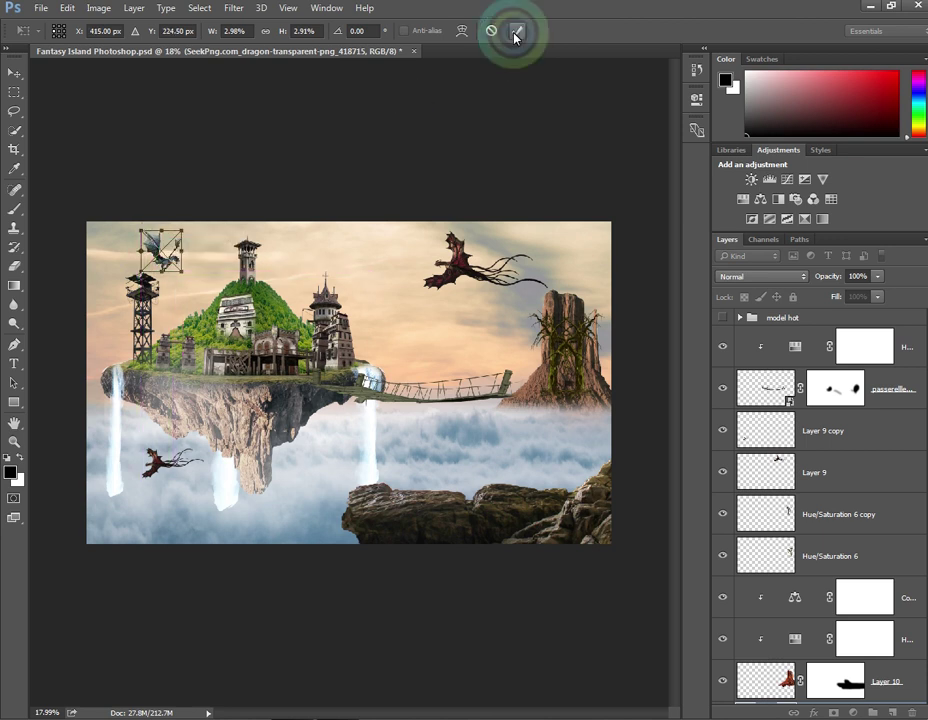
left_click(138, 257)
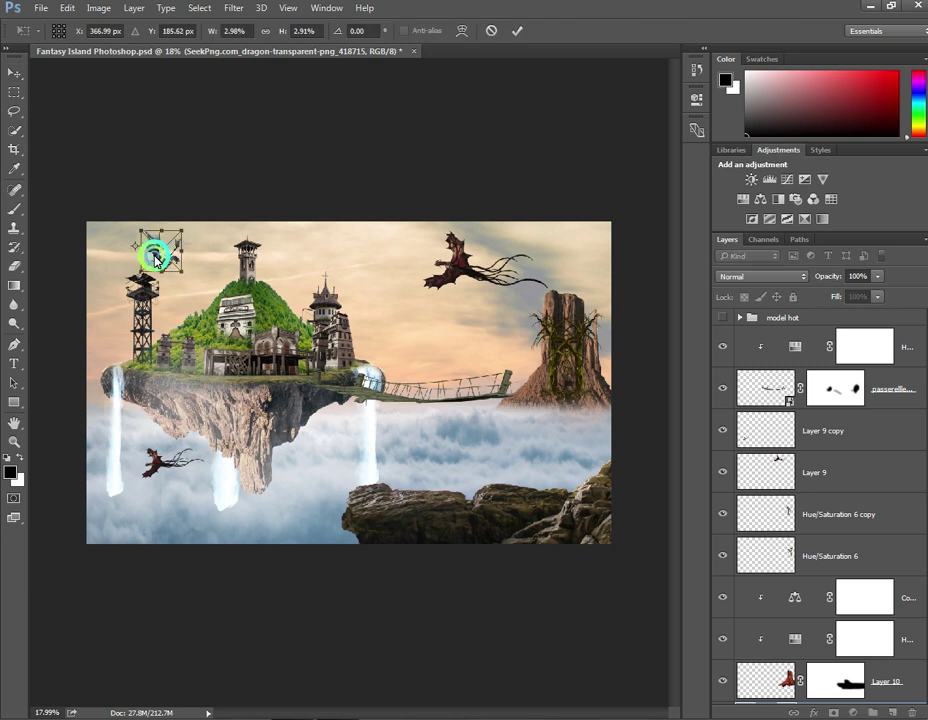
left_click_drag(138, 257, 111, 258)
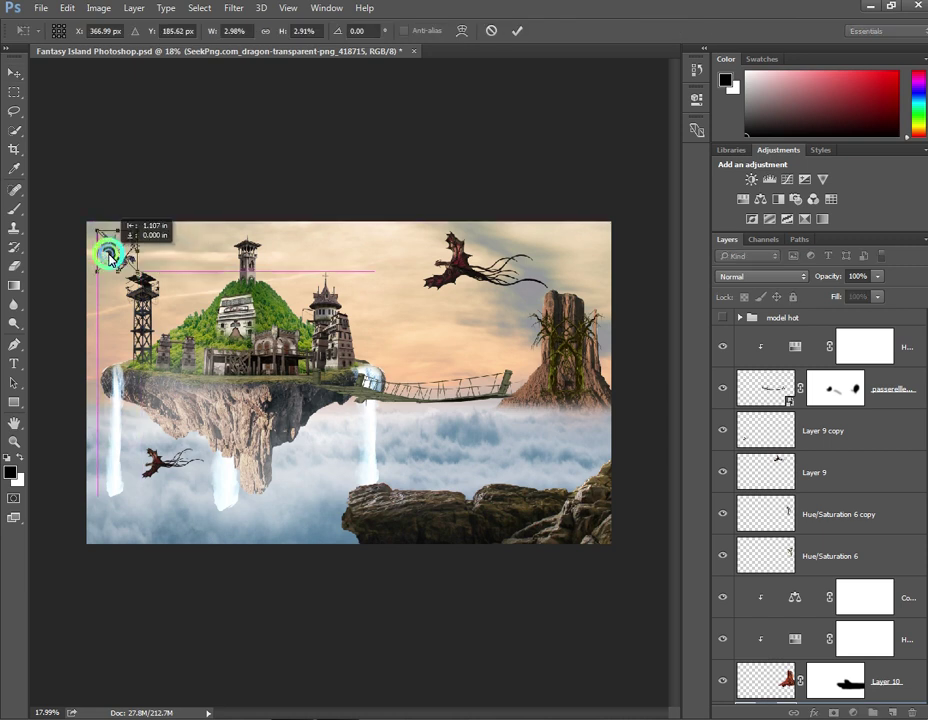
left_click(518, 31)
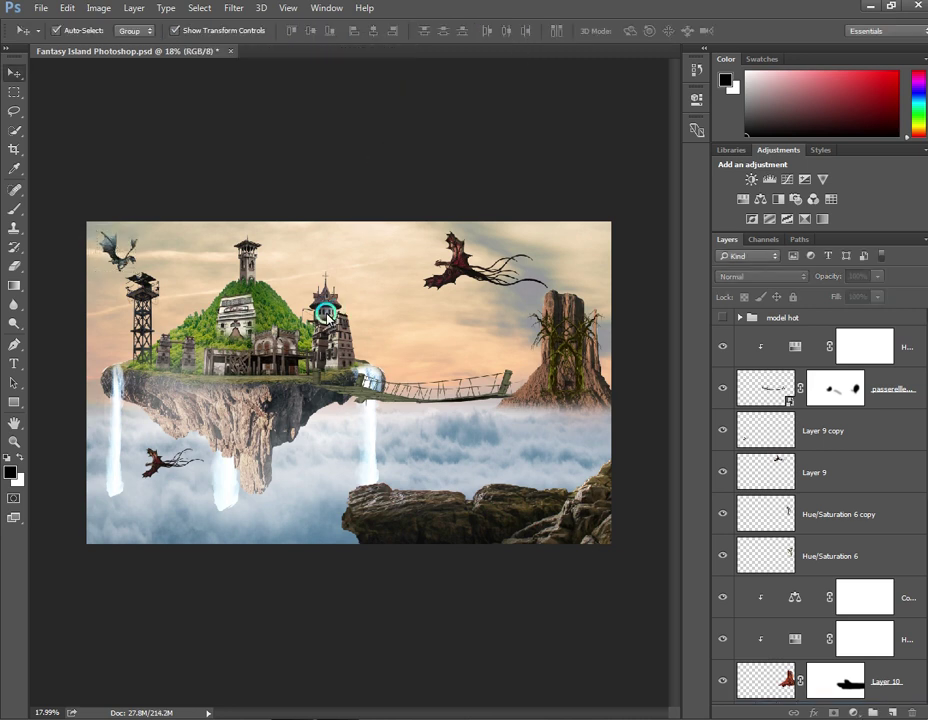
Step: Select Layer 1 and Layer 4 by clicking their pixels on the canvas
left_click(122, 243)
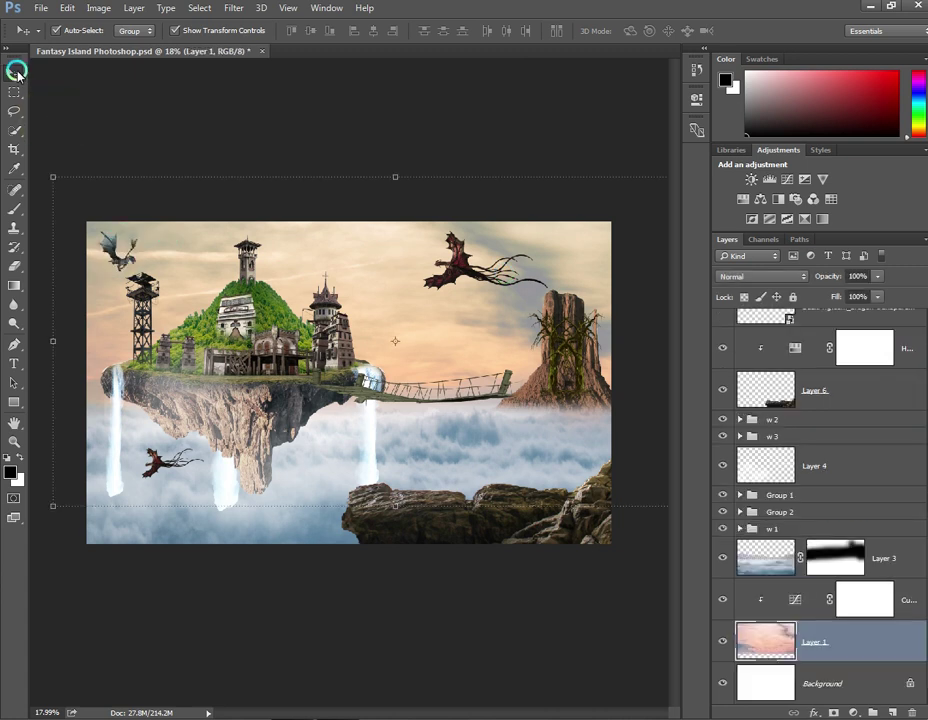
left_click(362, 606)
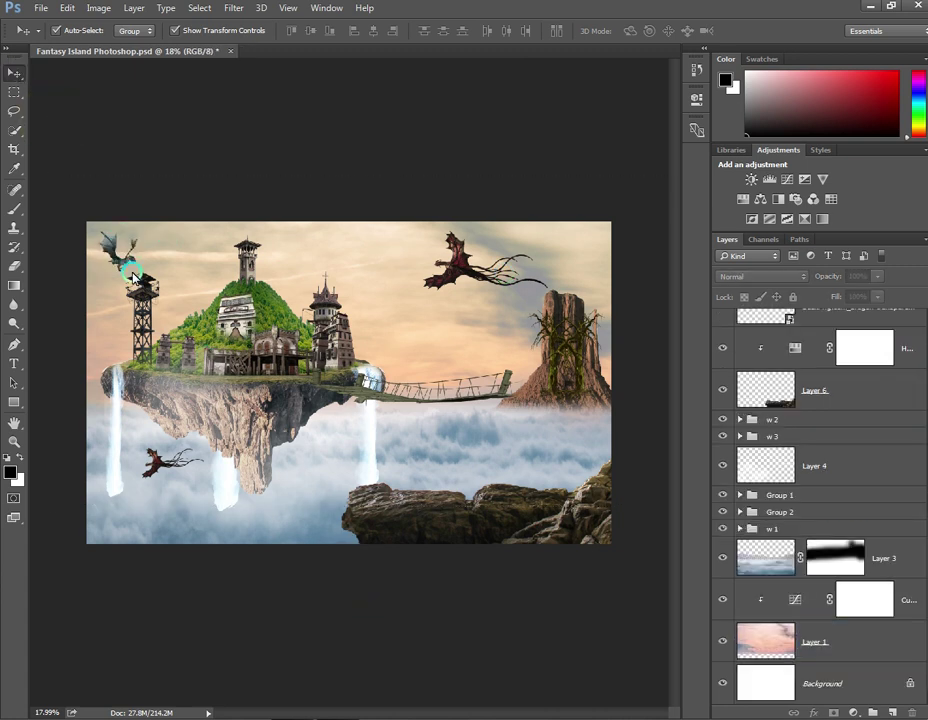
left_click(200, 366)
scroll(790, 570, "up", 3)
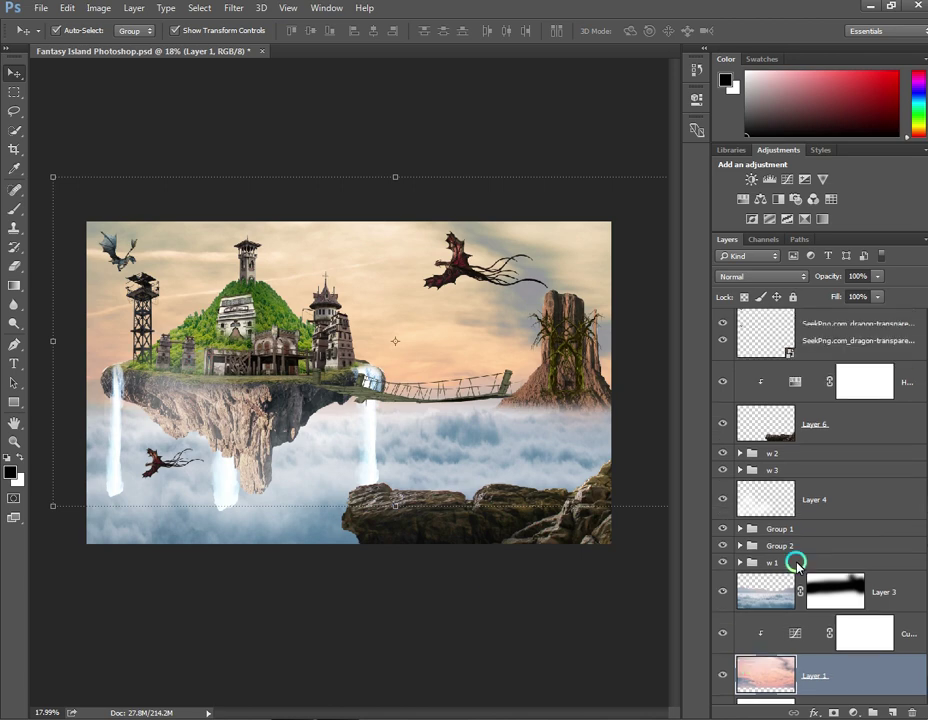
scroll(800, 563, "up", 1)
scroll(800, 530, "up", 8)
scroll(800, 485, "up", 3)
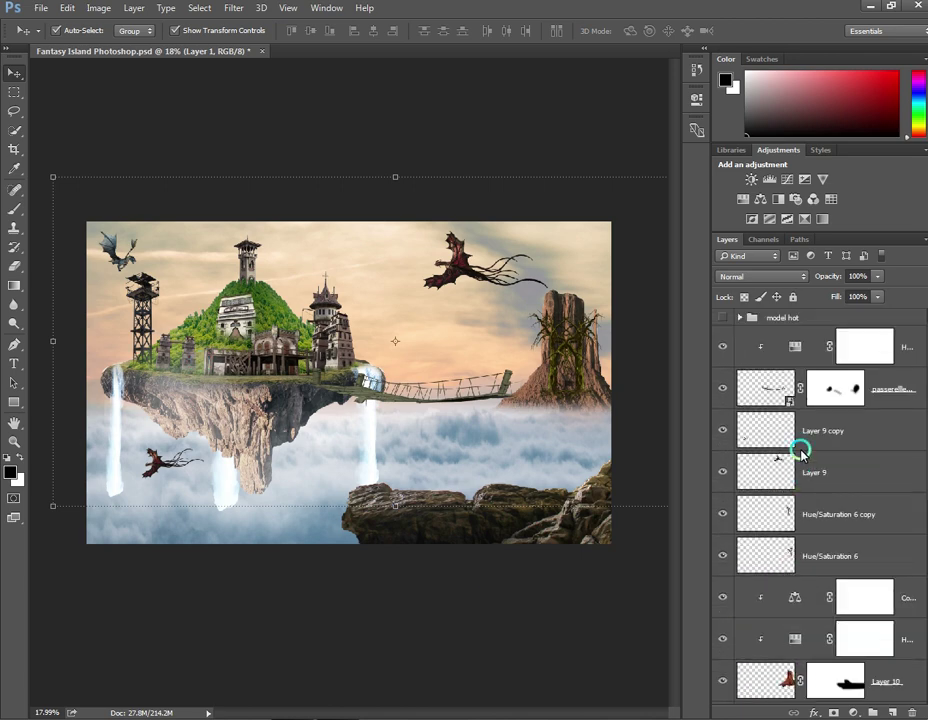
left_click(245, 320)
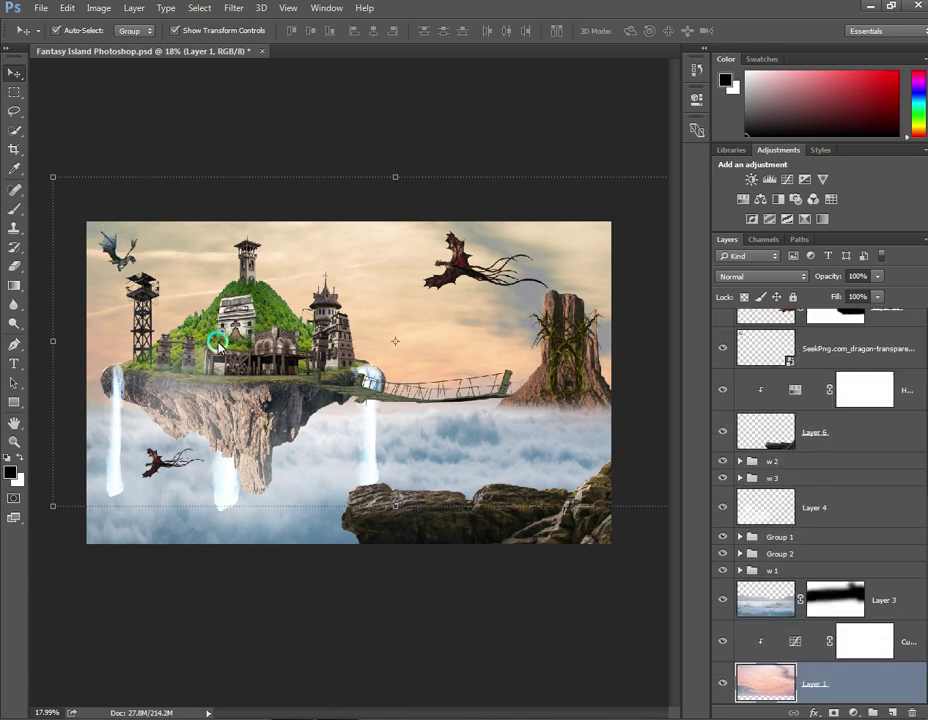
left_click(222, 356)
left_click(120, 264)
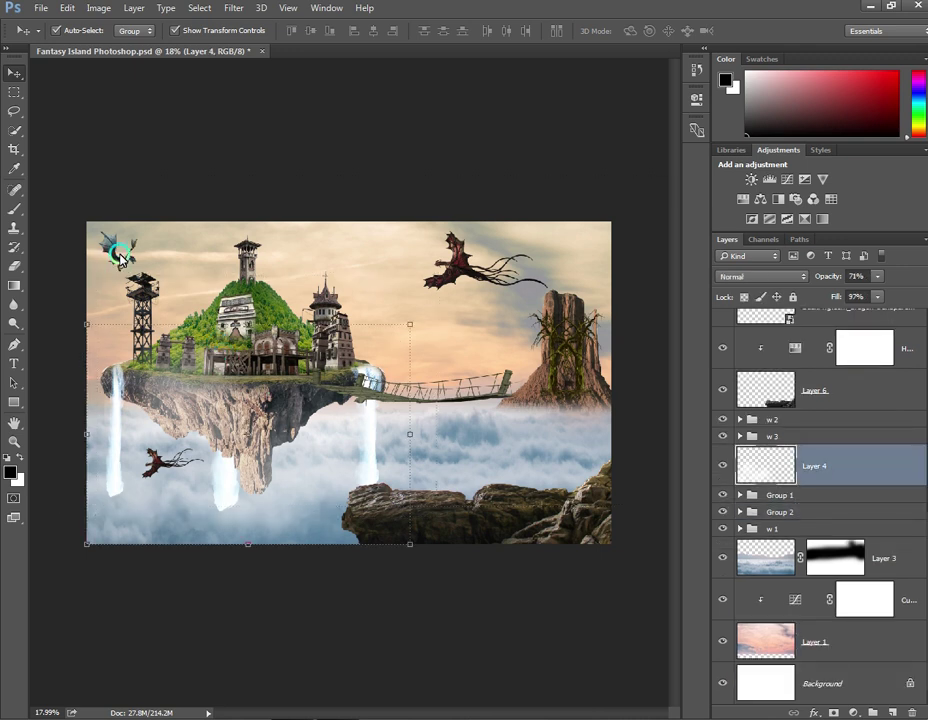
left_click(120, 258)
Step: Revert the accidental sky-layer nudge via the History panel's last Free Transform state
left_click_drag(120, 258, 127, 259)
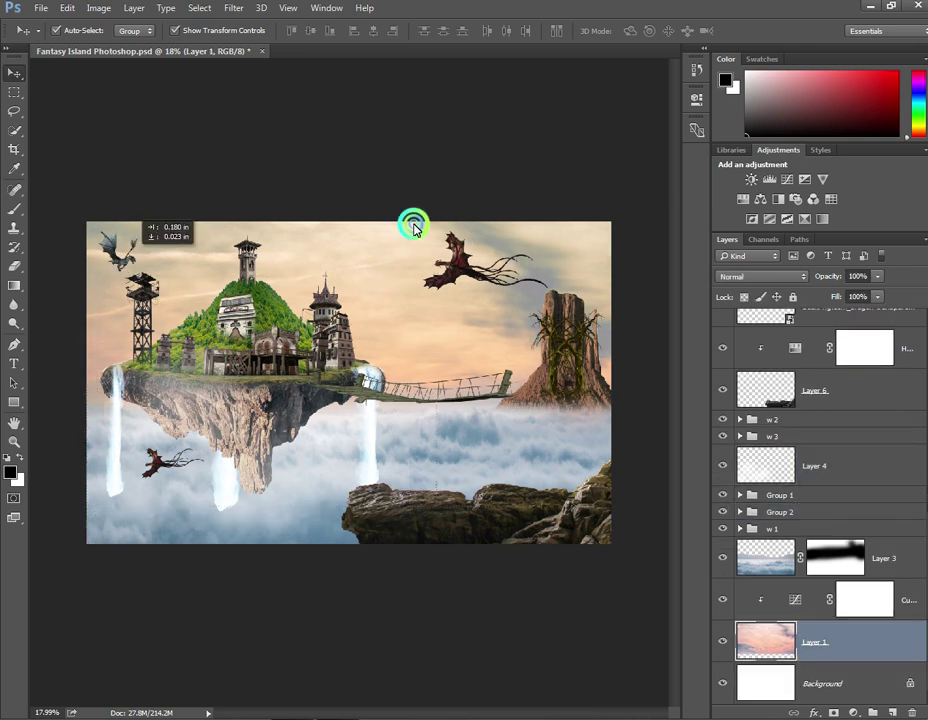
left_click(696, 71)
left_click(621, 98)
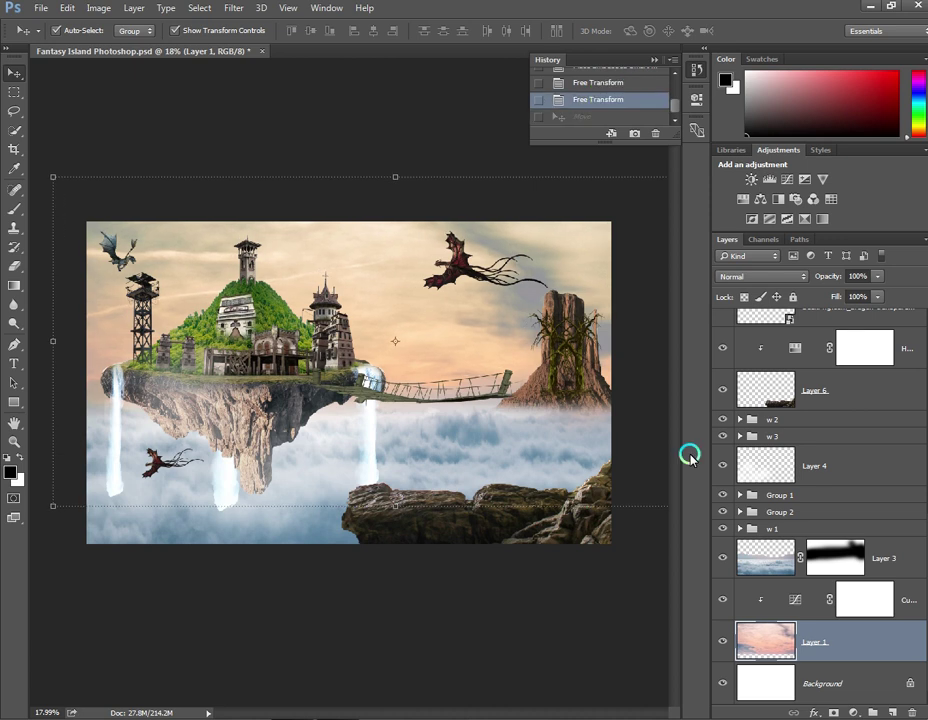